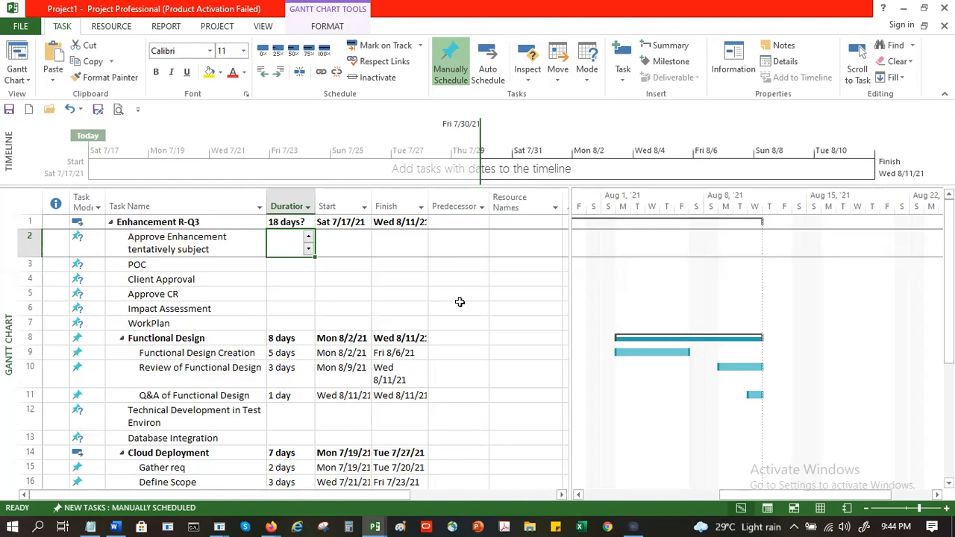
click(260, 300)
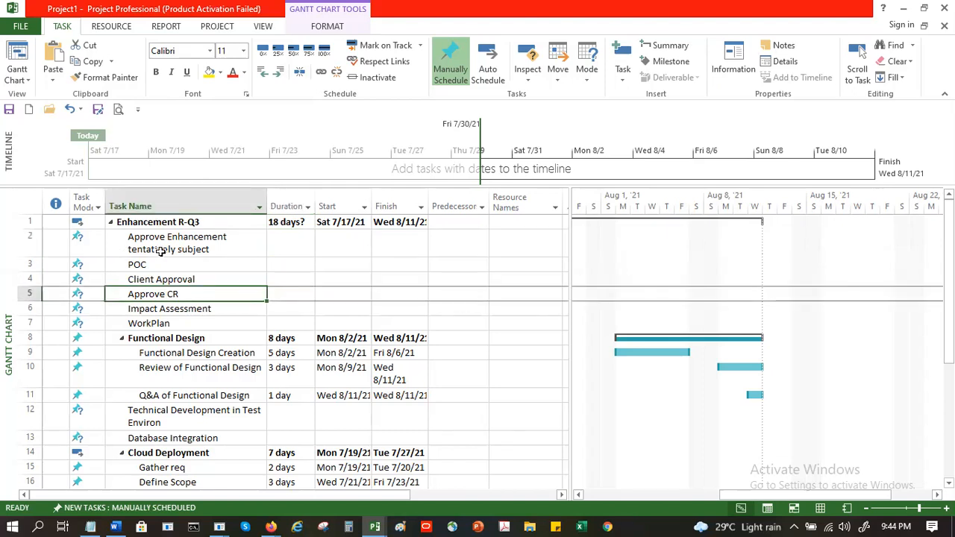
drag(163, 248, 161, 329)
key(shift+Down)
key(shift+Down)
key(shift+Down)
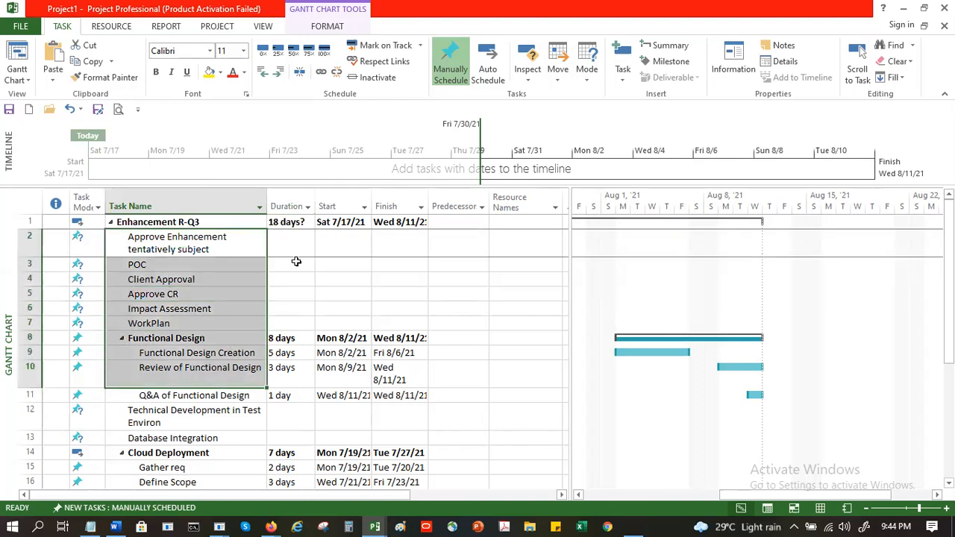
click(389, 242)
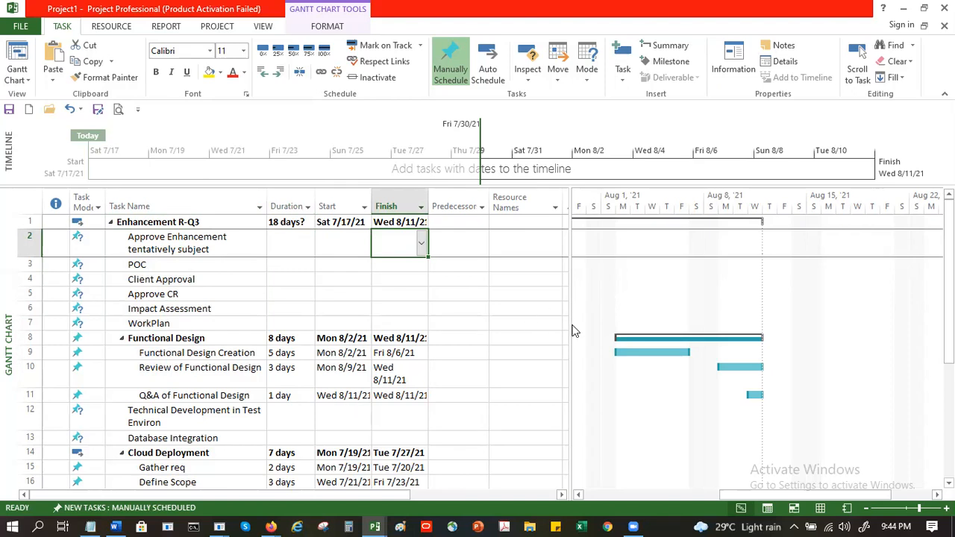
Switch to the Residential Construction project and copy all the resources from its Resource Sheet
drag(567, 325, 624, 319)
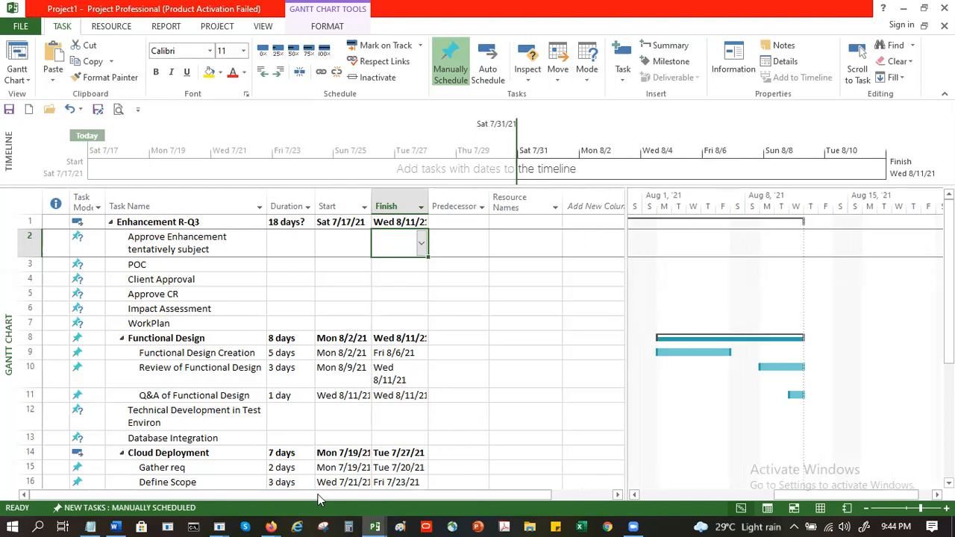
click(327, 341)
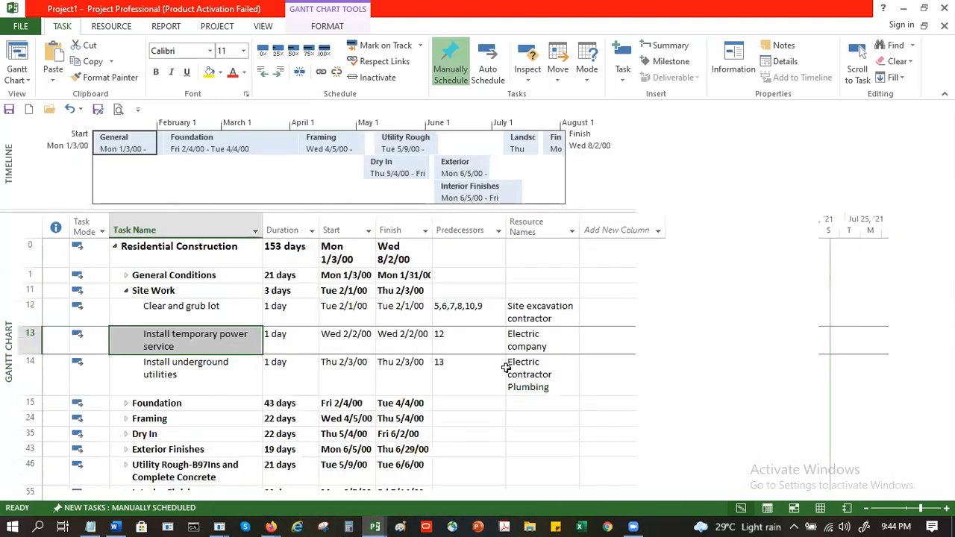
click(821, 510)
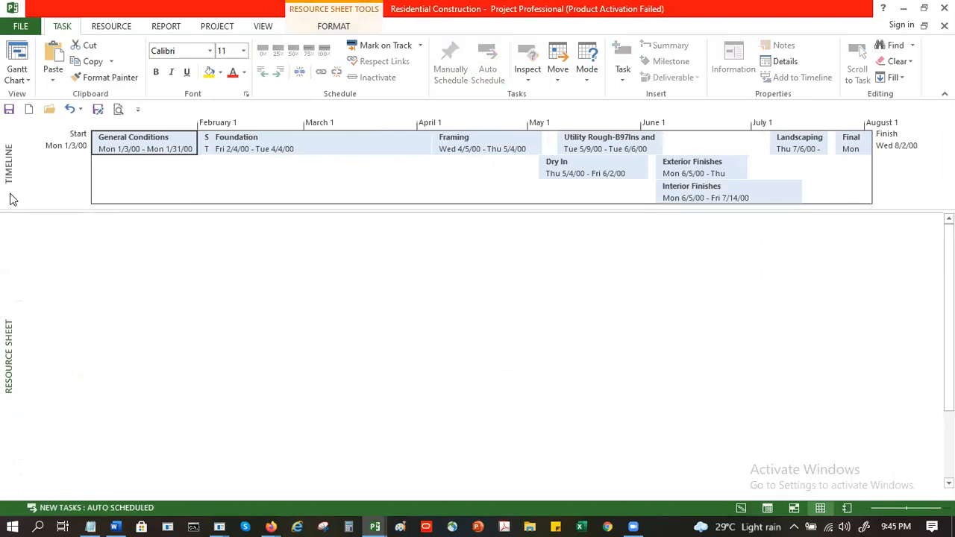
click(32, 221)
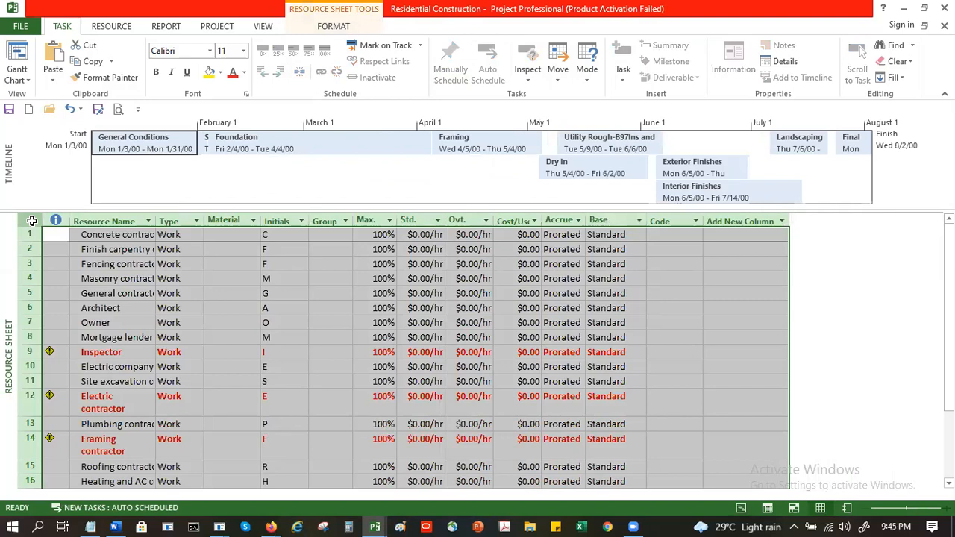
click(93, 63)
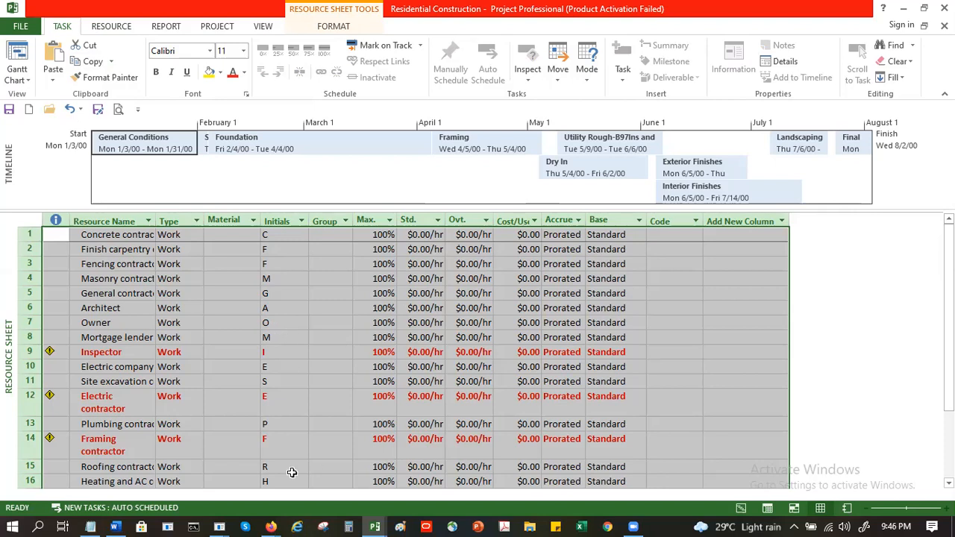
Switch to Project1 and paste the copied resources into its empty Resource Sheet
click(375, 526)
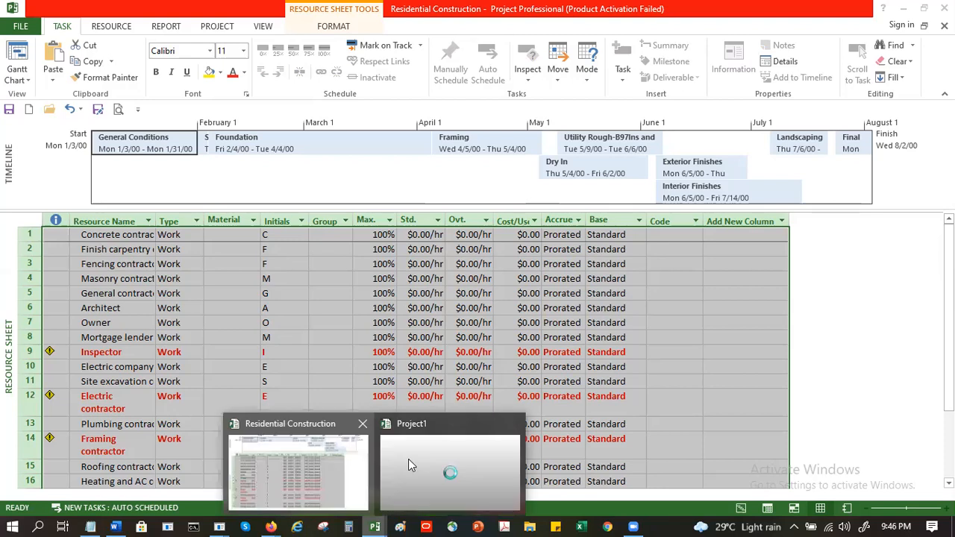
click(409, 464)
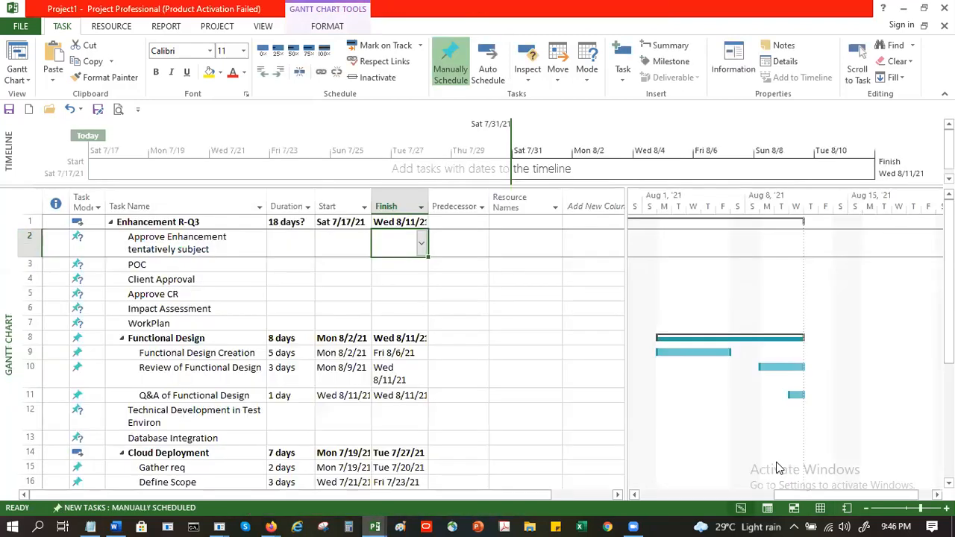
click(820, 508)
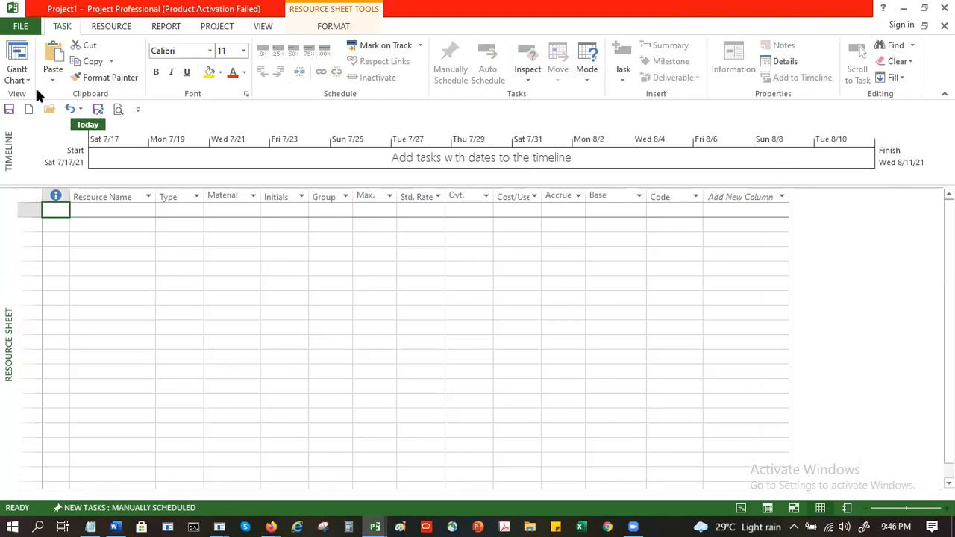
click(52, 47)
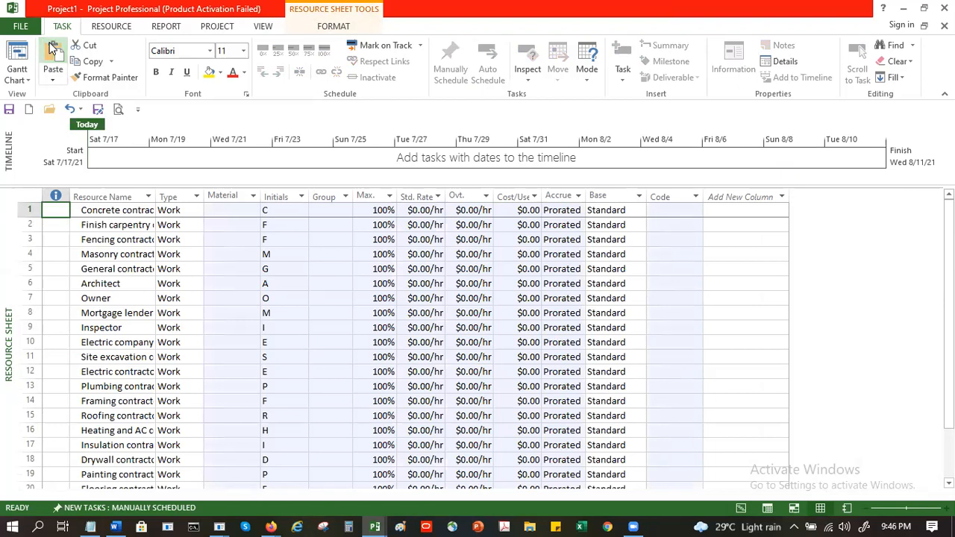
Return to the Gantt Chart and assign the Owner resource to the "Approve Enhancement tentatively subject" task
click(740, 509)
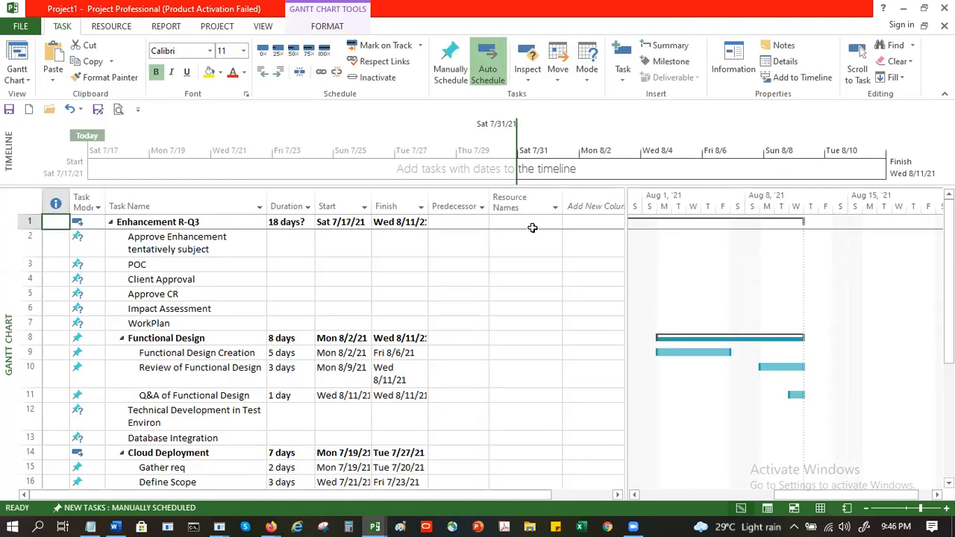
click(532, 243)
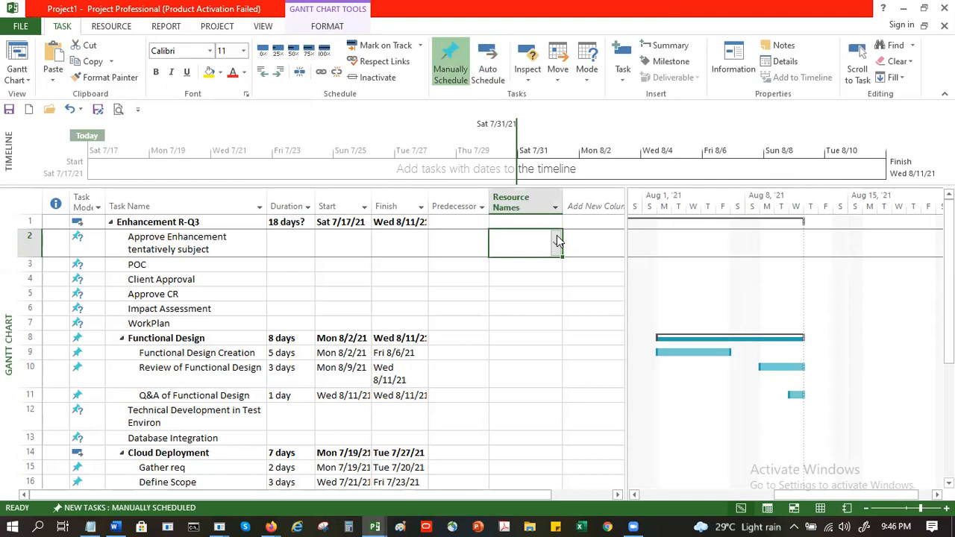
click(557, 239)
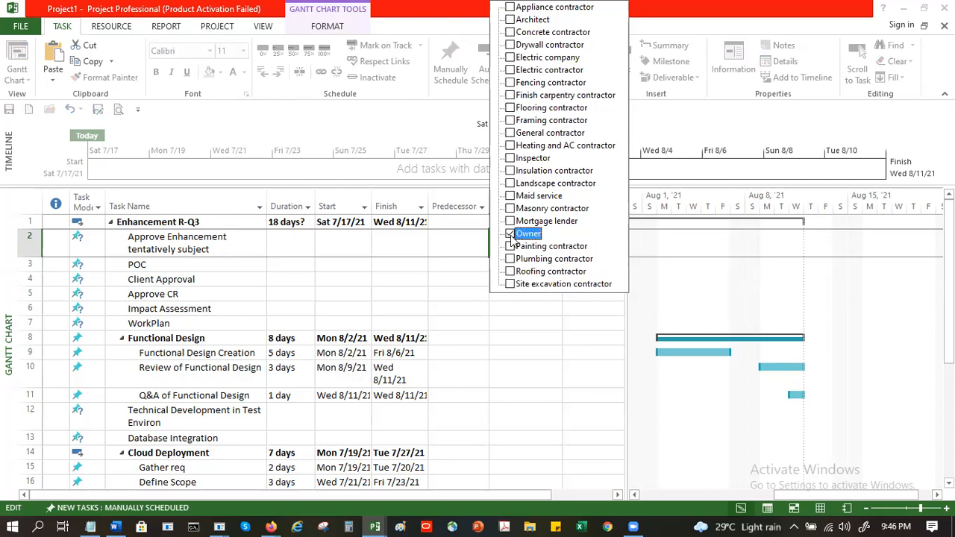
key(Return)
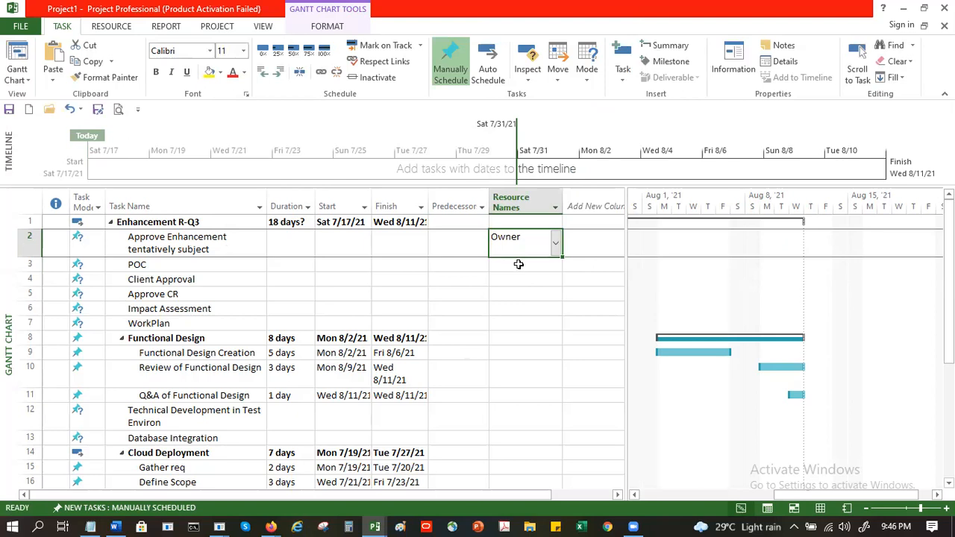
Assign the Architect resource to the POC task
click(555, 268)
click(556, 266)
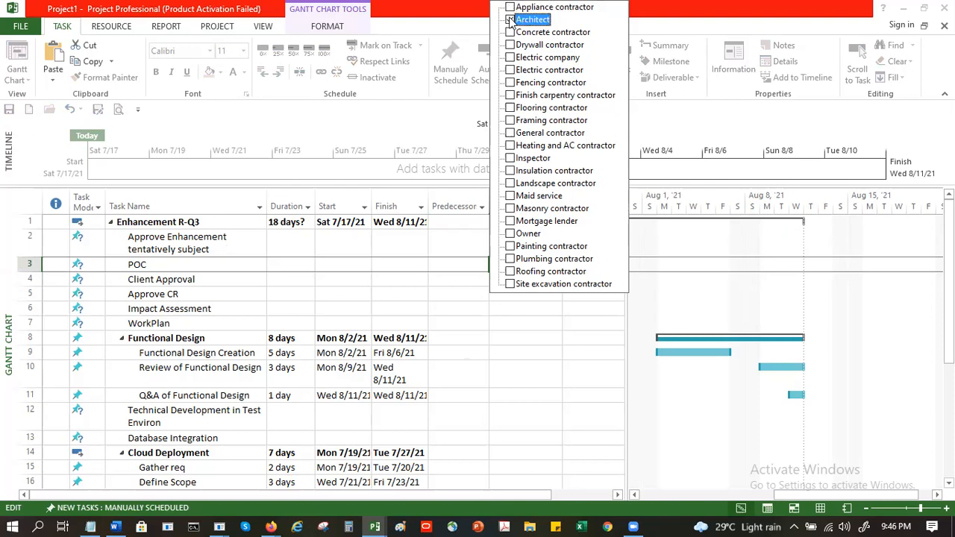
click(510, 19)
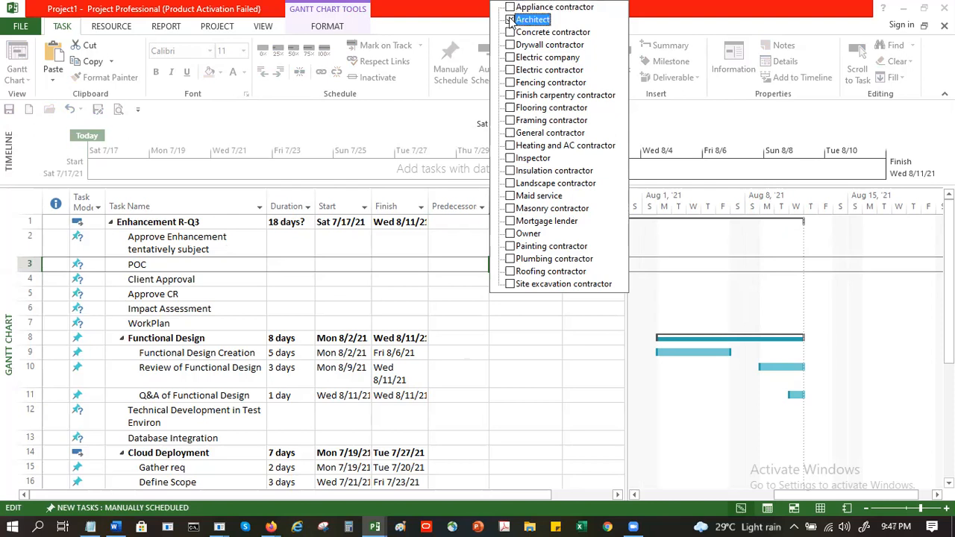
click(504, 326)
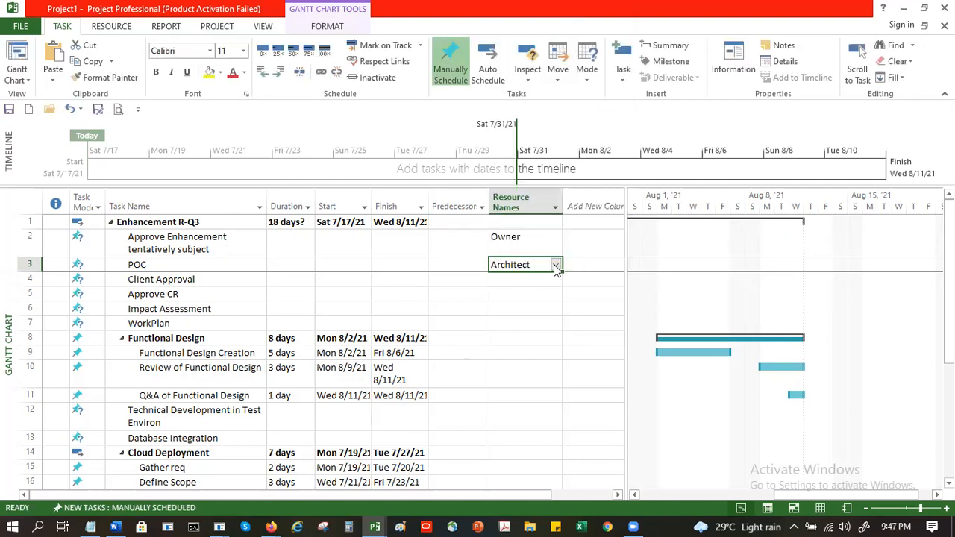
Assign the Owner resource to the Client Approval task
click(556, 281)
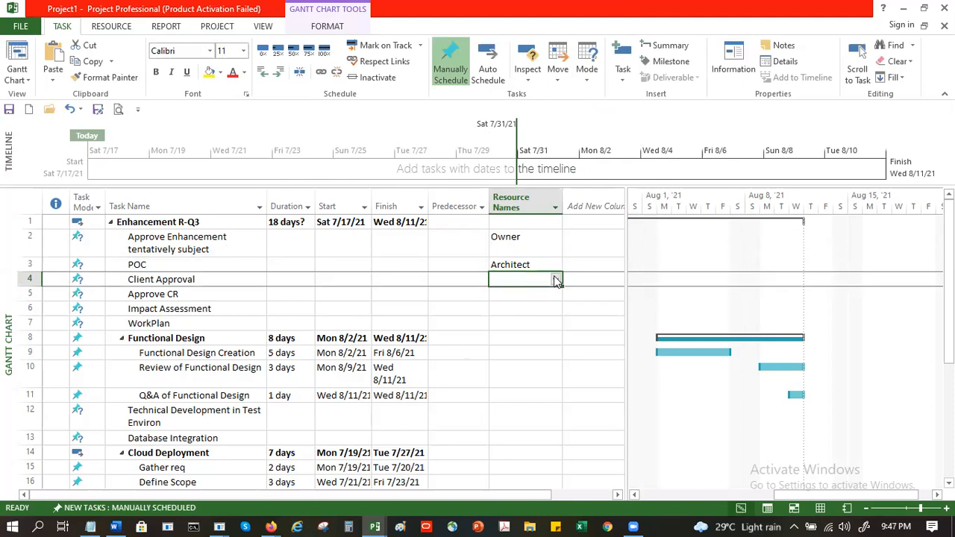
click(557, 279)
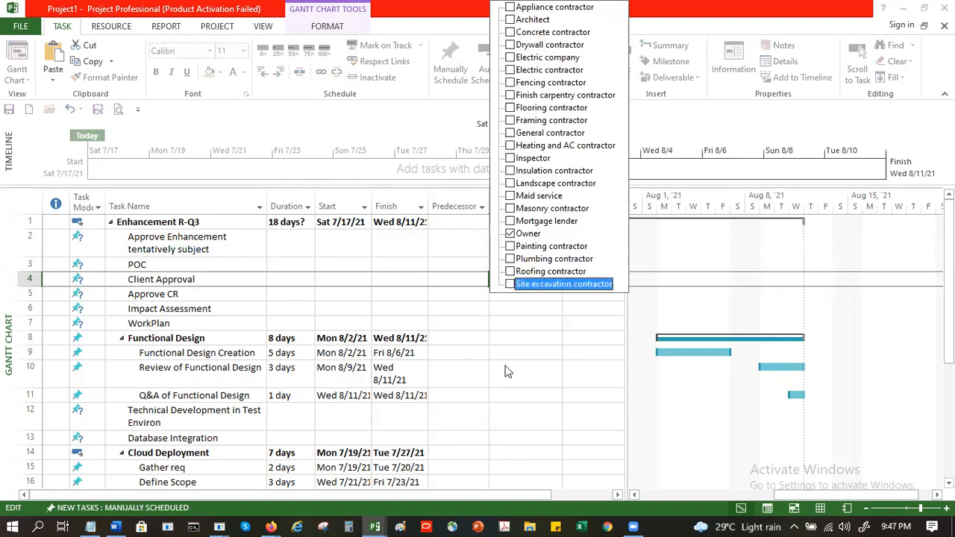
click(525, 298)
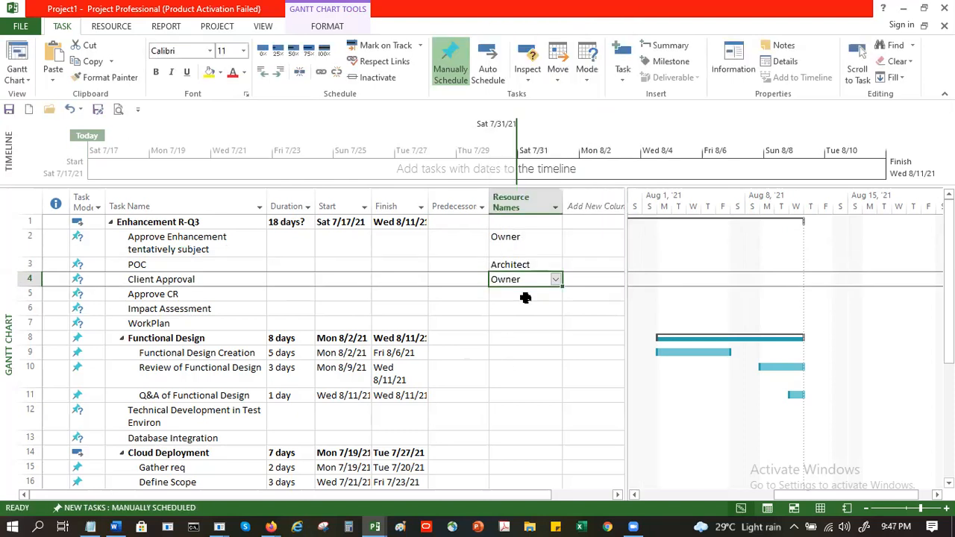
Add Mortgage lender, Owner and Roofing contractor to the resources assigned to the POC task
click(525, 296)
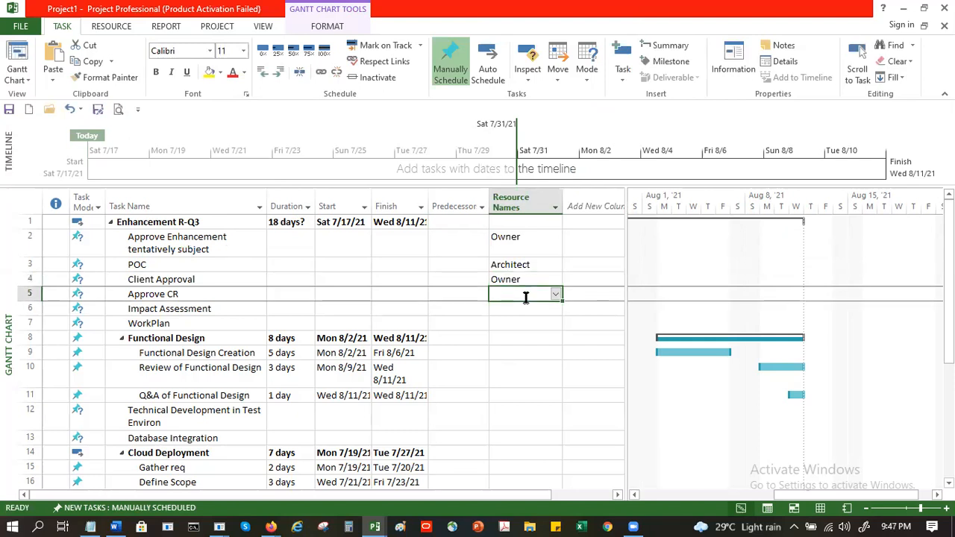
click(552, 264)
click(559, 262)
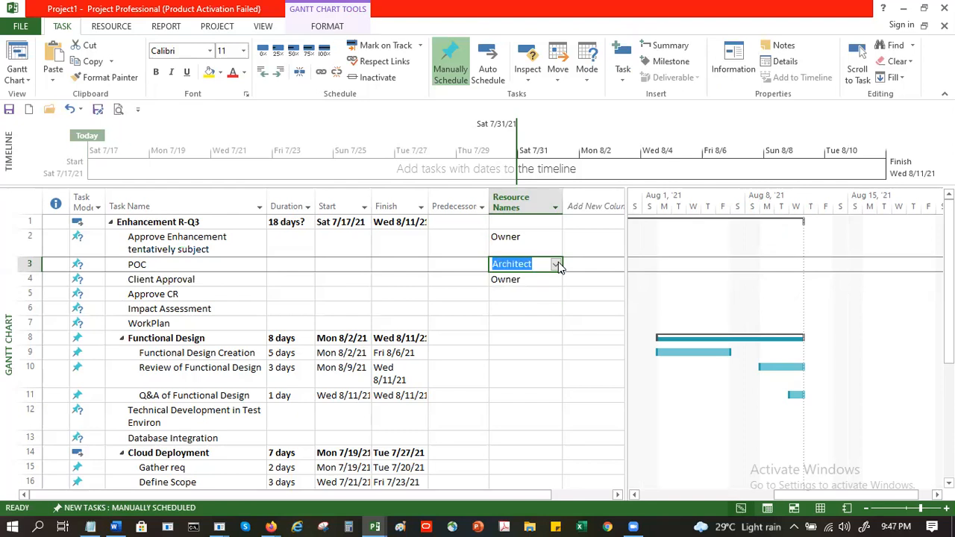
click(558, 264)
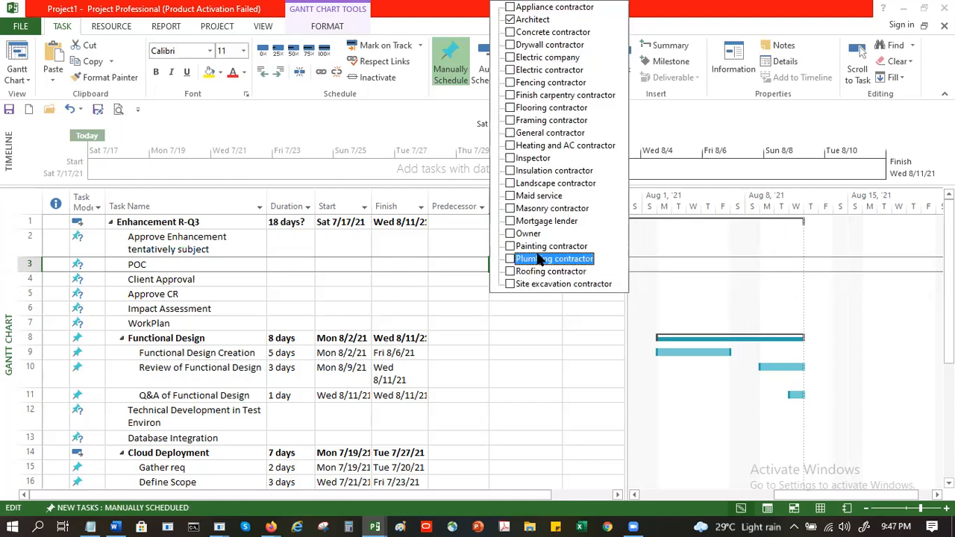
click(510, 234)
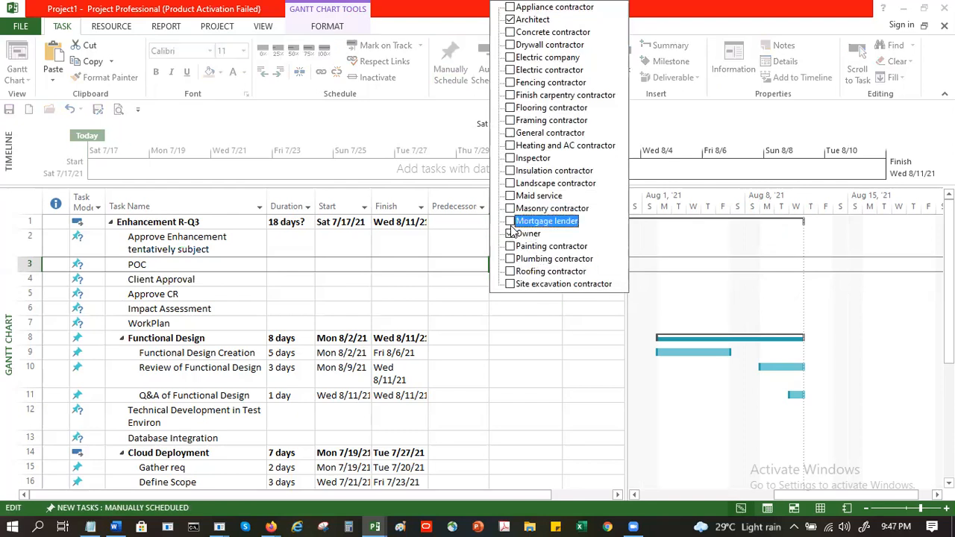
click(510, 222)
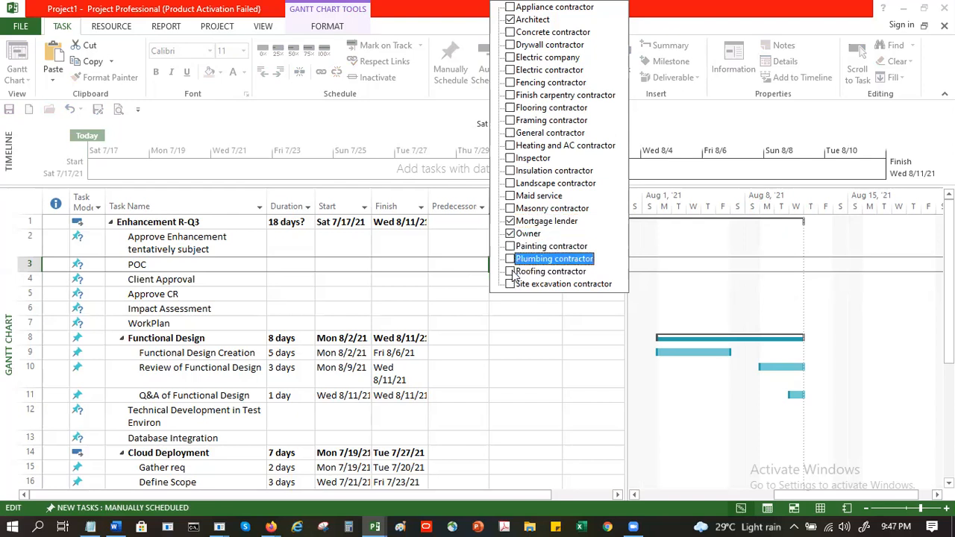
click(511, 276)
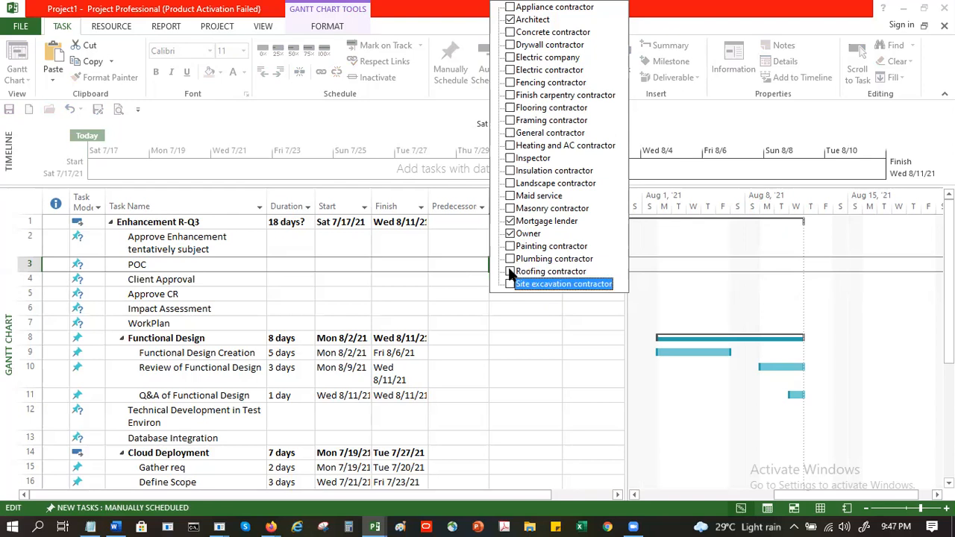
click(510, 308)
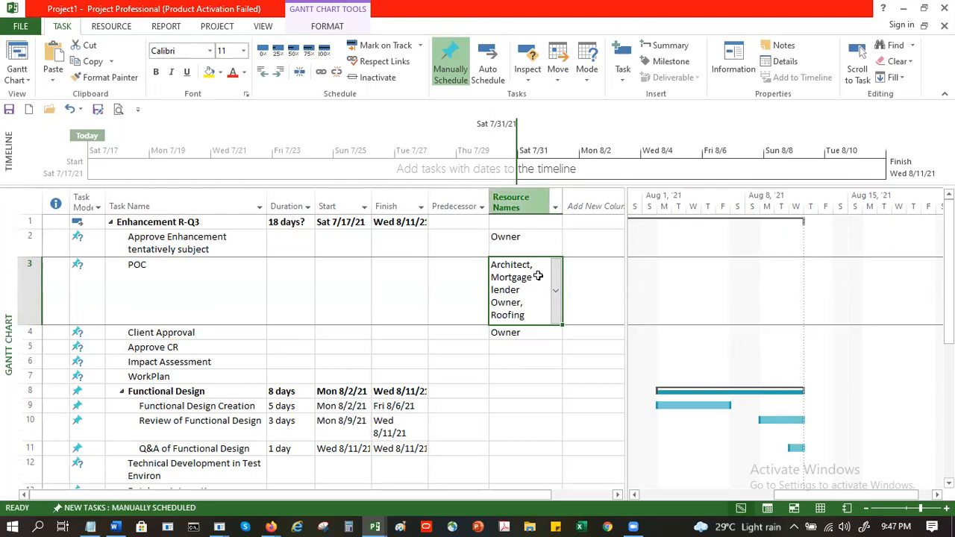
click(544, 241)
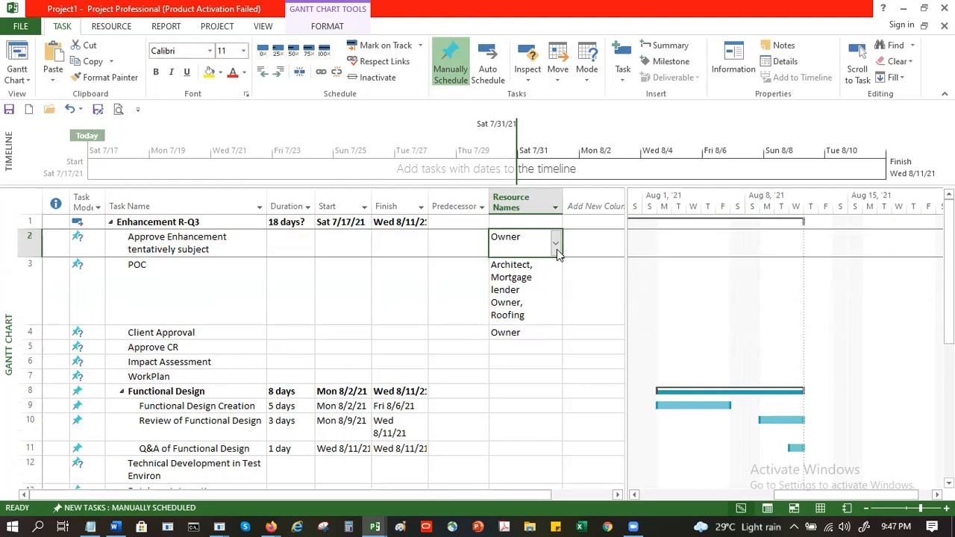
click(556, 246)
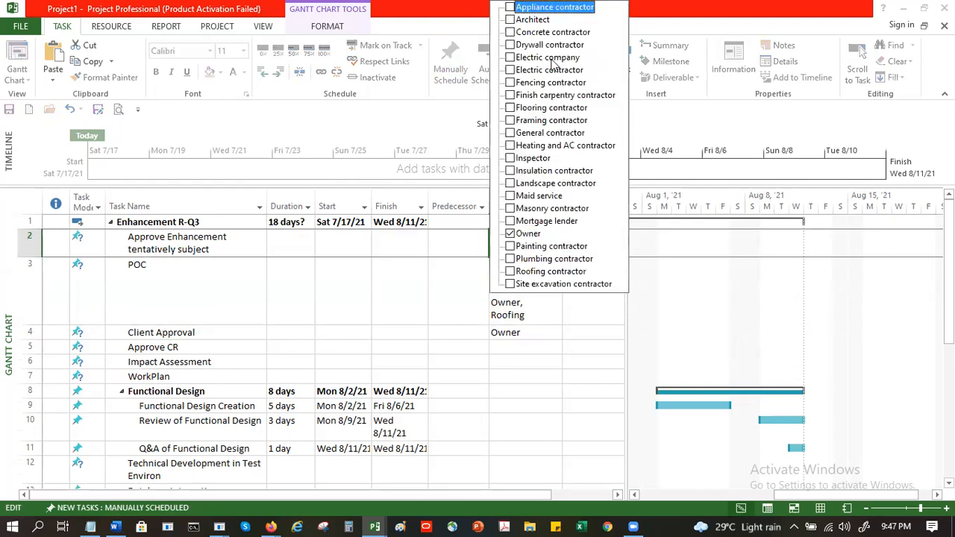
key(r)
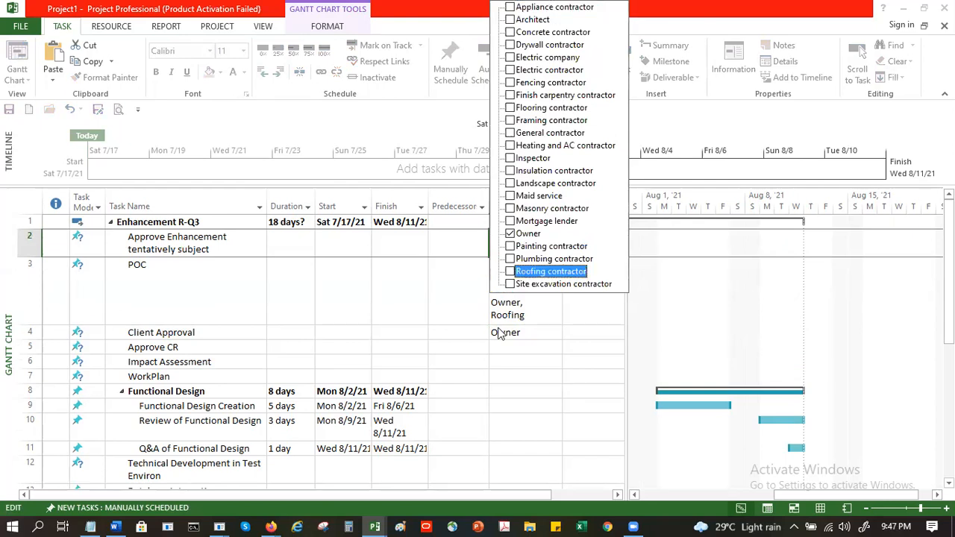
click(776, 472)
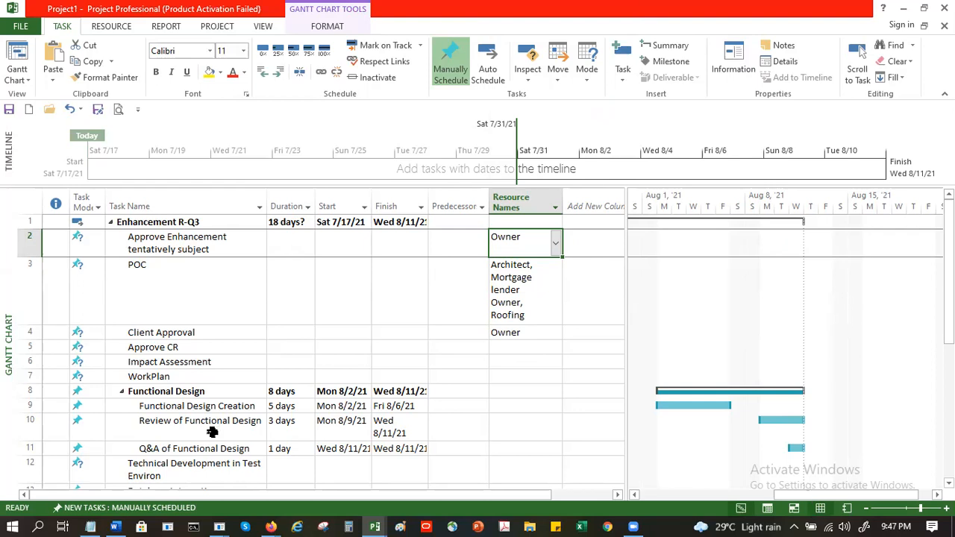
Check the end of the Resource Sheet, return to the Gantt Chart and add Owner2 to the "Approve Enhancement tentatively subject" task's resources
scroll(40, 270, down, 6)
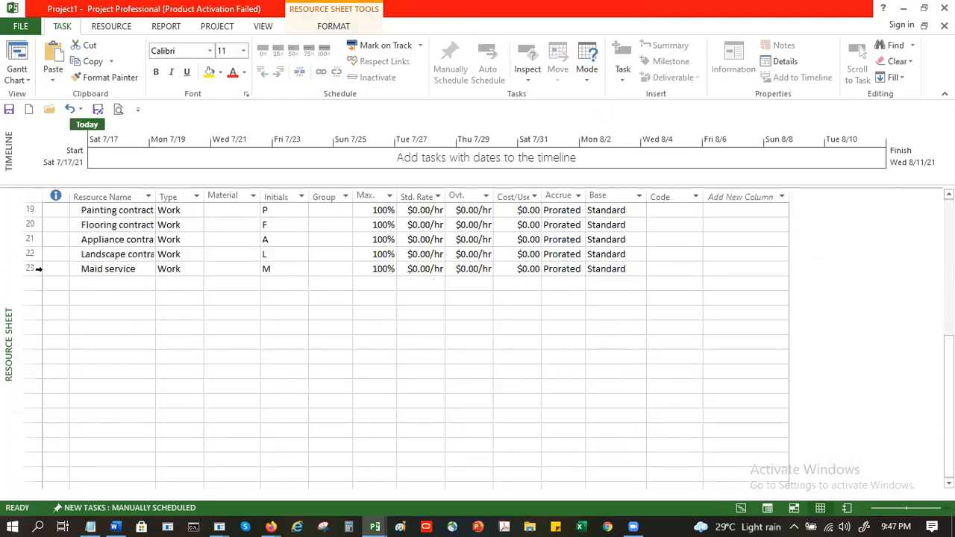
click(122, 289)
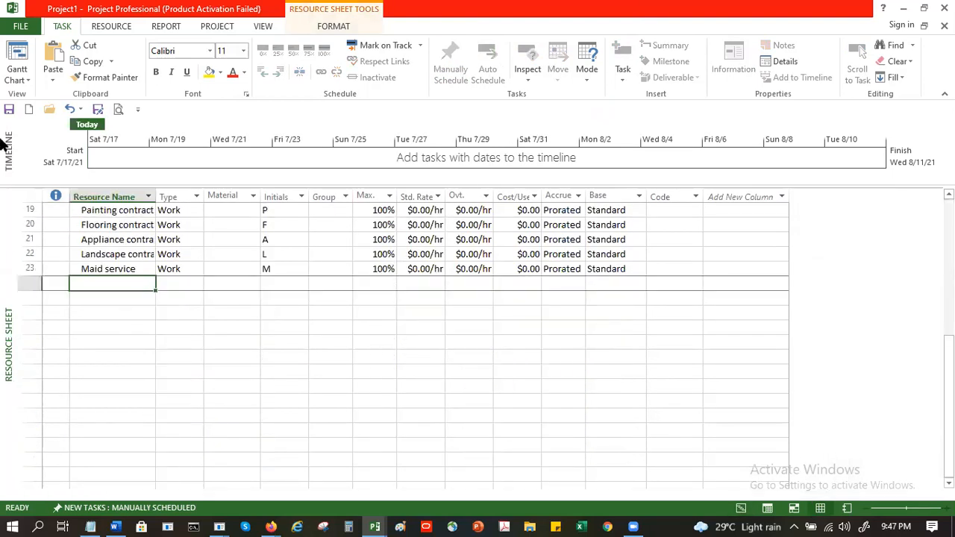
click(741, 508)
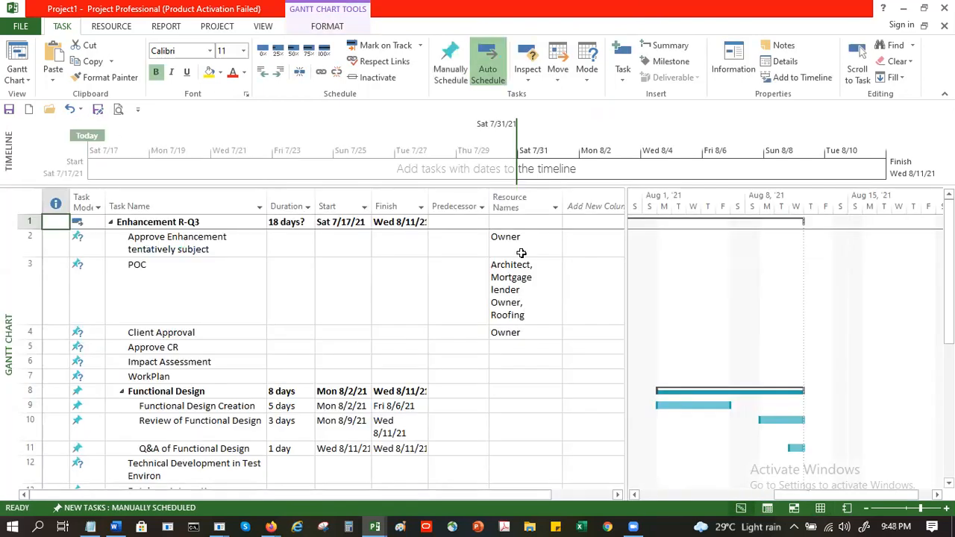
click(525, 247)
click(524, 240)
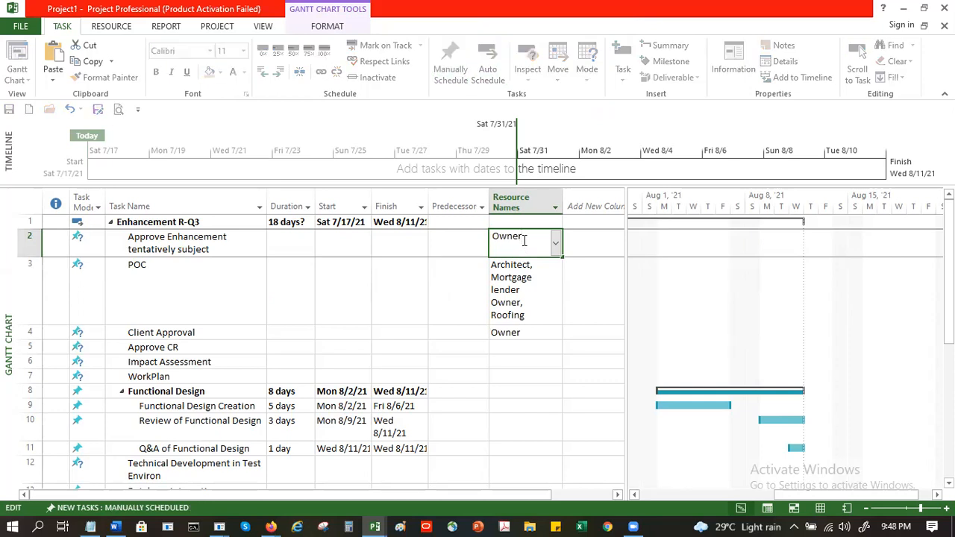
text(, Owner3)
key(BackSpace)
text(2)
key(Return)
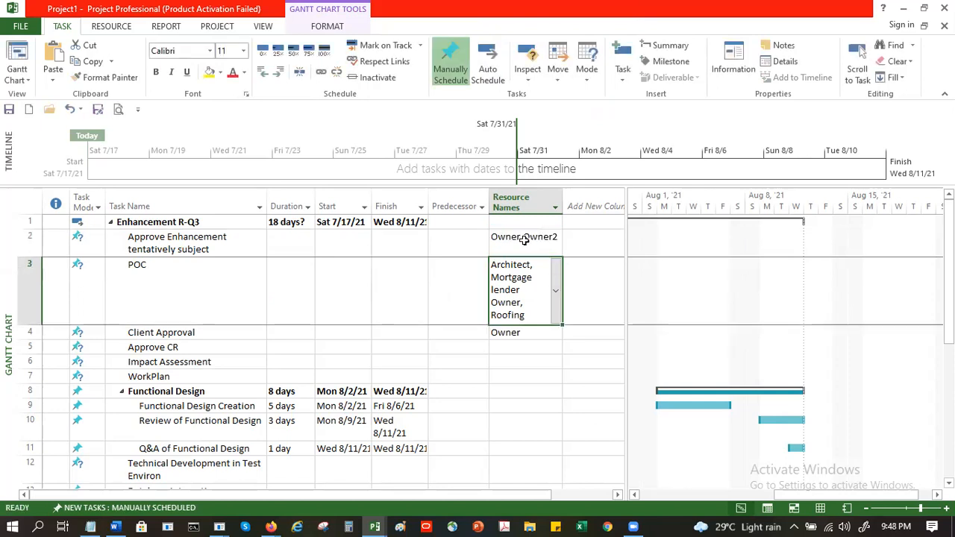
Examine Owner2's entry, type options and cost per use in the Resource Sheet, and return to its task assignment in the Gantt Chart
click(524, 241)
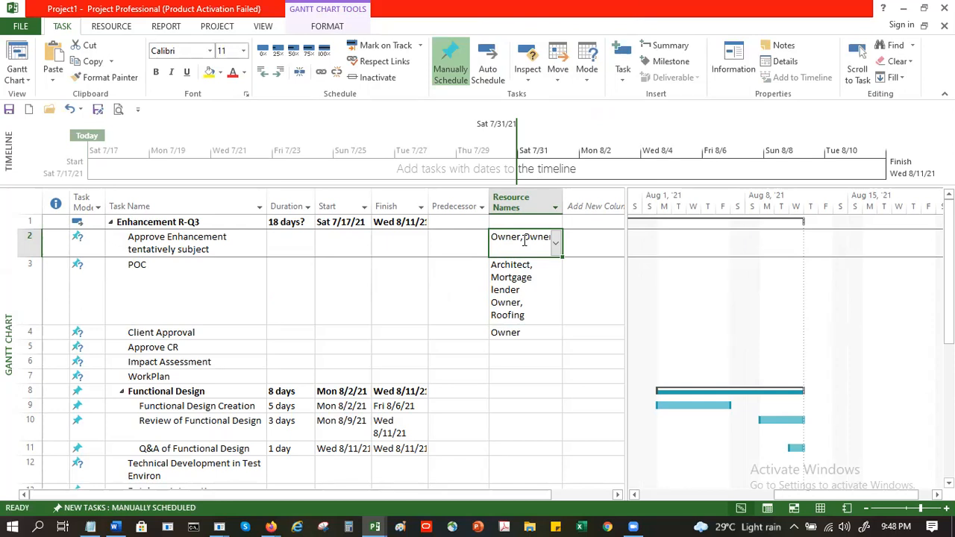
click(821, 508)
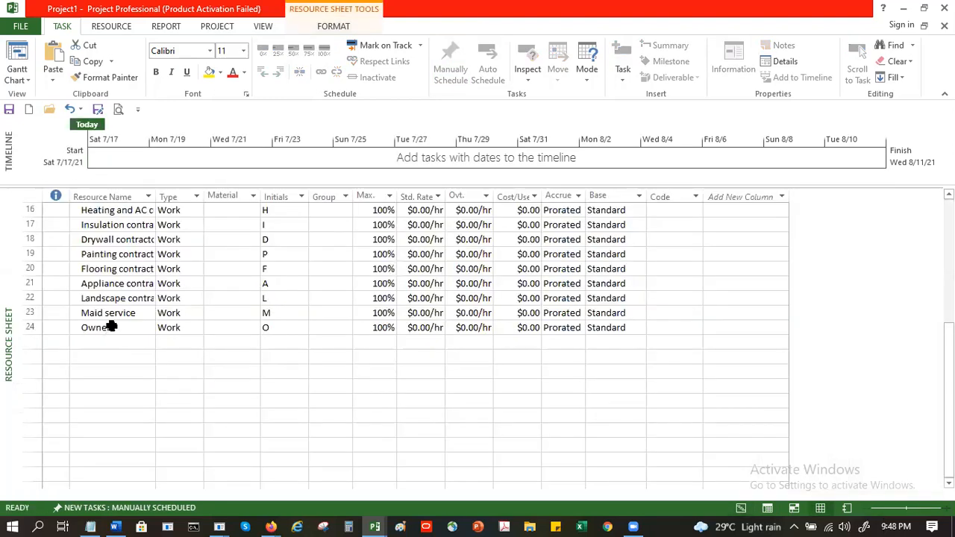
click(112, 329)
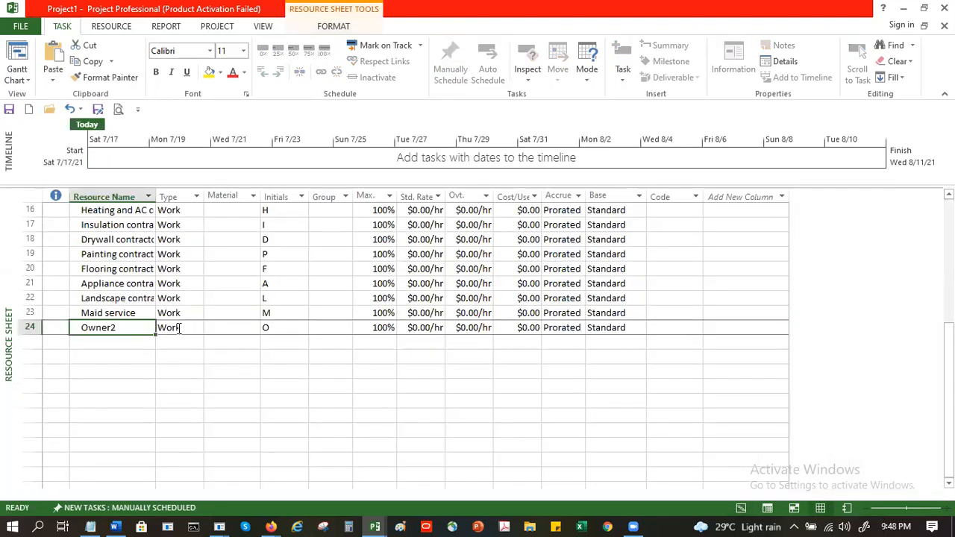
click(180, 329)
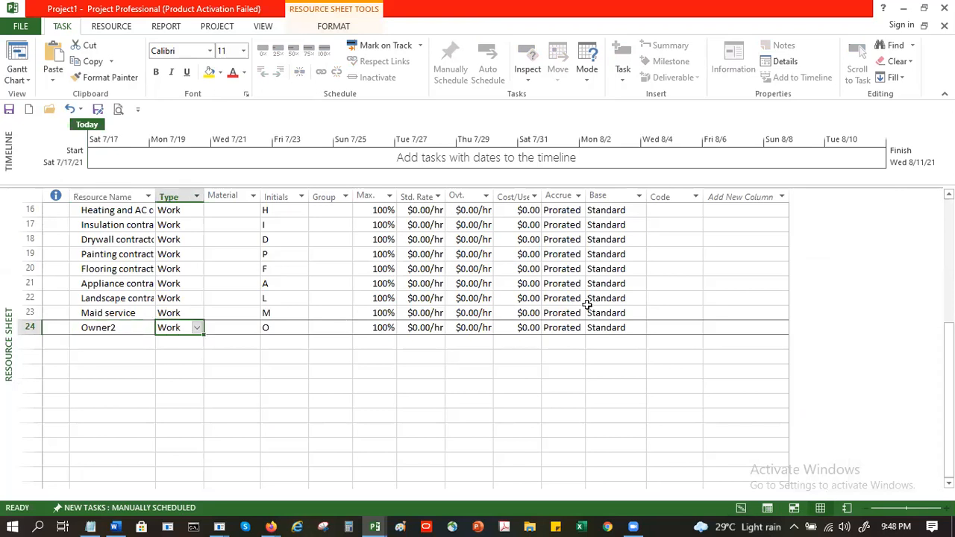
click(197, 328)
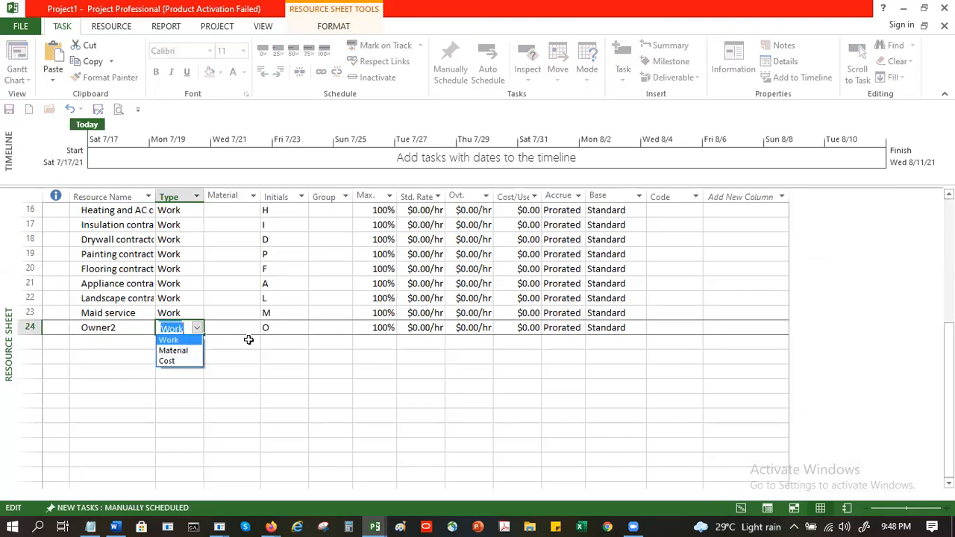
click(497, 350)
click(497, 350)
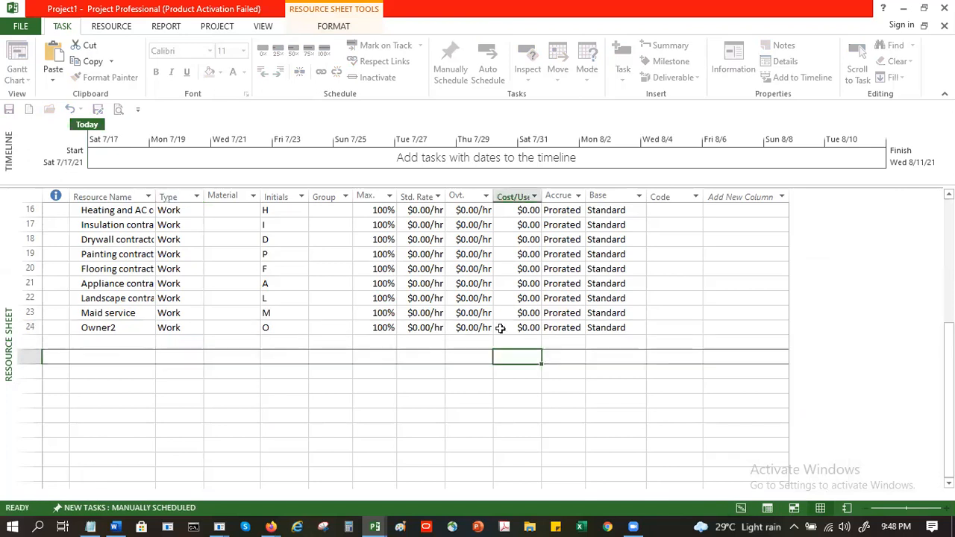
click(500, 328)
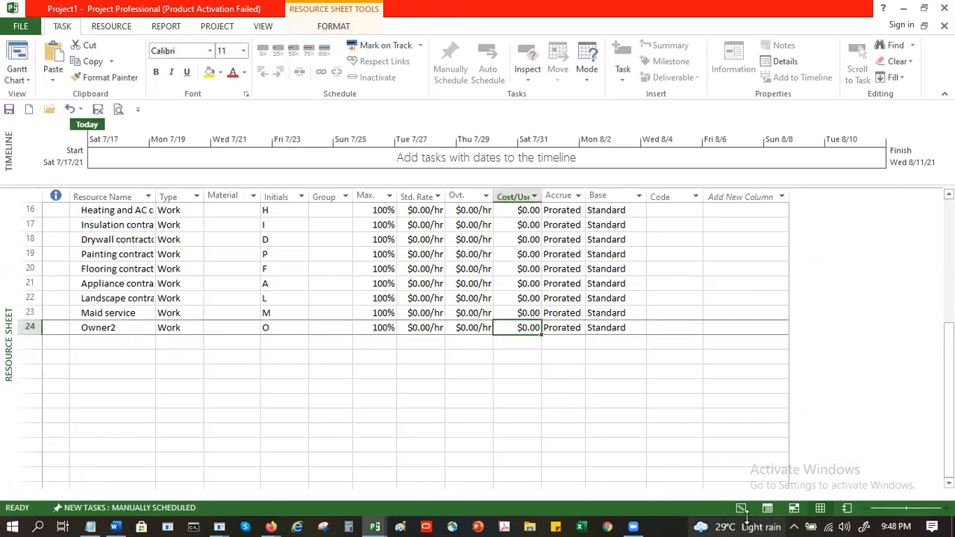
click(741, 508)
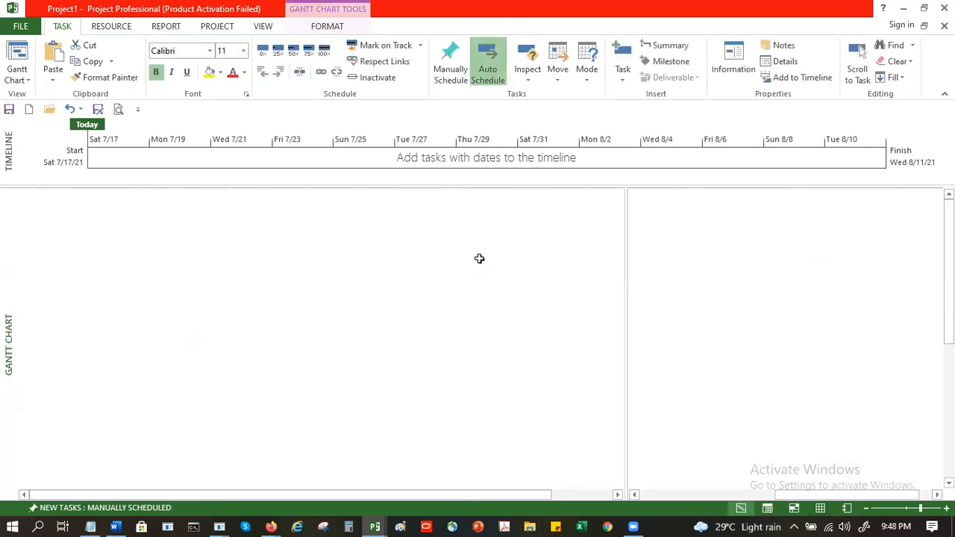
click(544, 239)
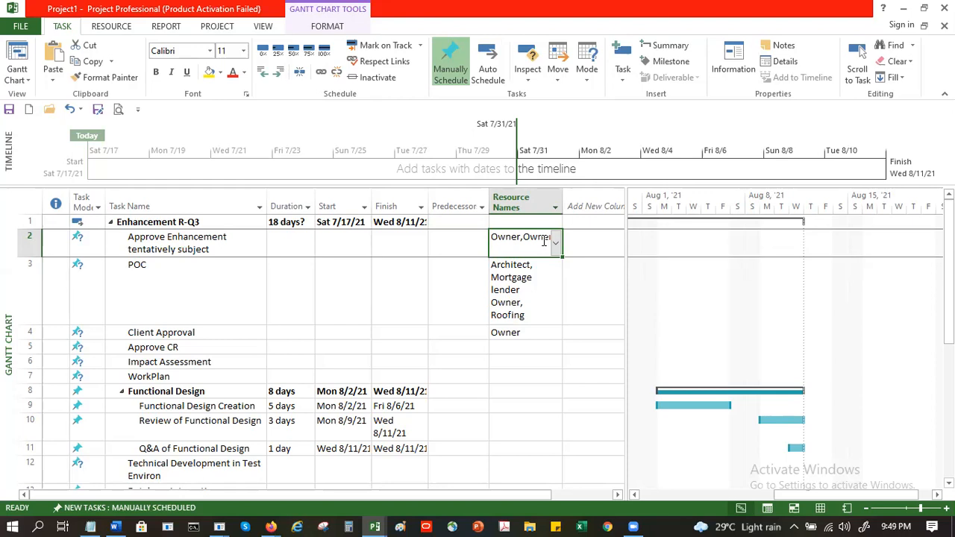
Reopen the Resource Sheet and examine the type choices and the available commands for the Owner2 resource
click(821, 509)
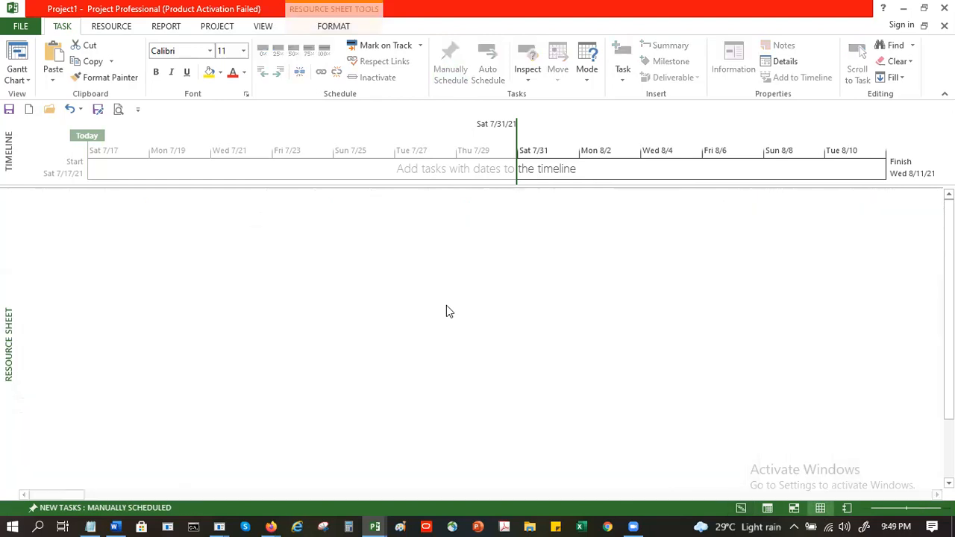
click(215, 216)
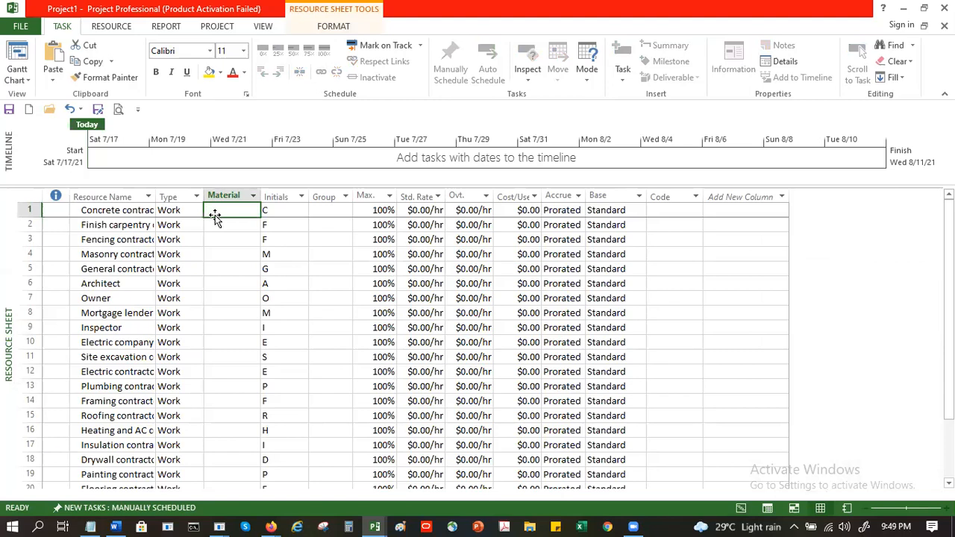
scroll(218, 335, down, 3)
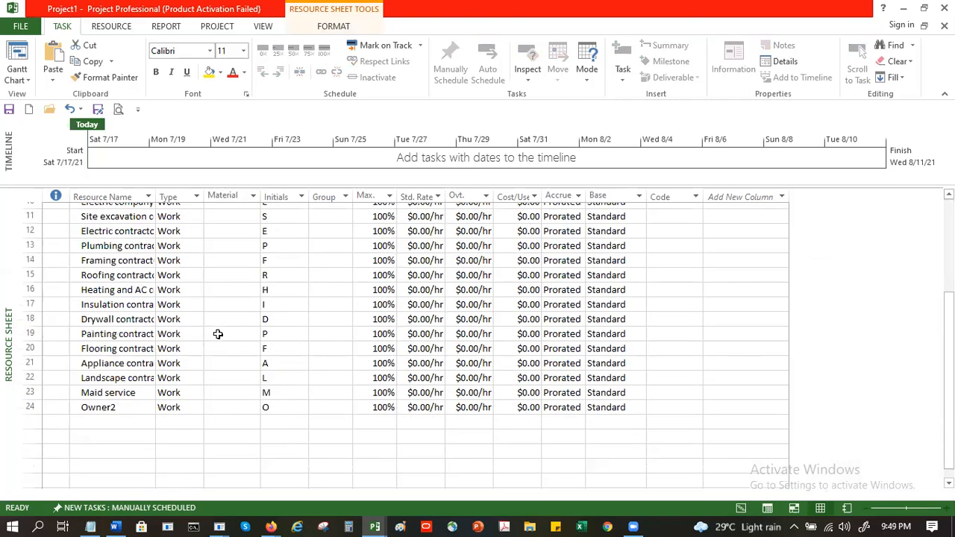
scroll(136, 410, down, 1)
click(128, 386)
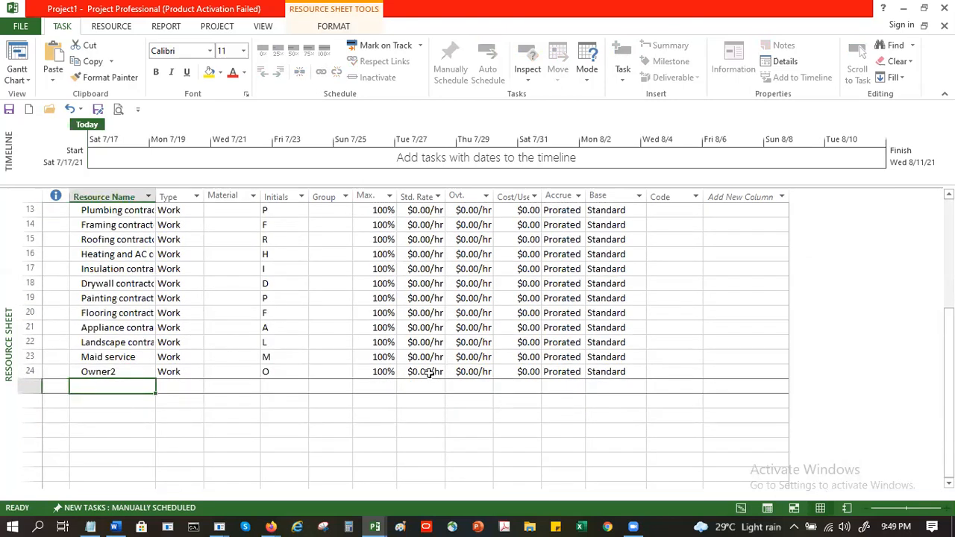
click(194, 375)
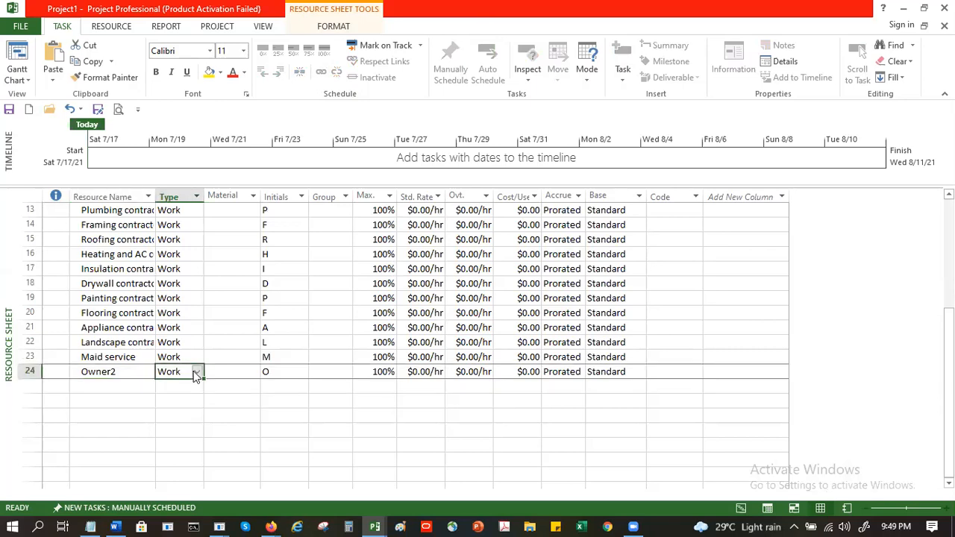
click(196, 373)
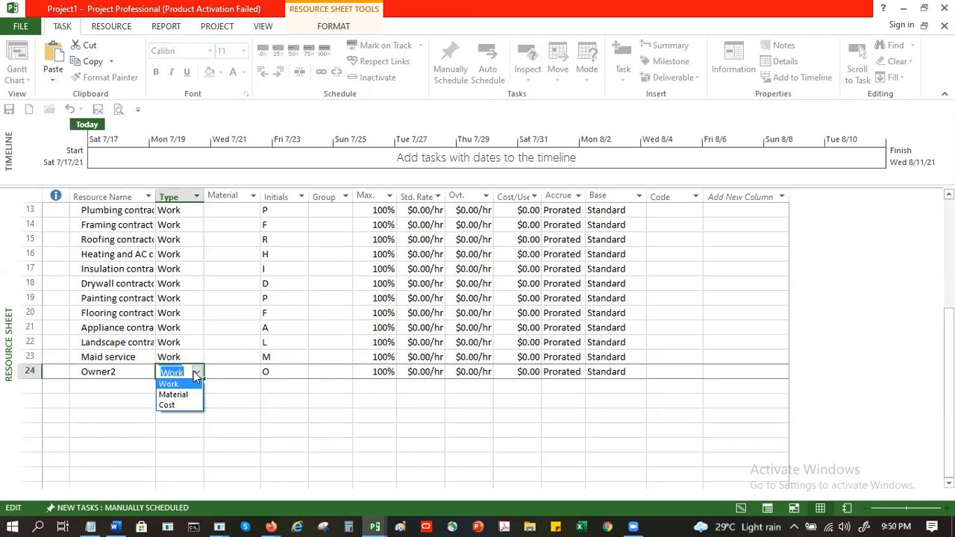
click(108, 369)
right_click(110, 373)
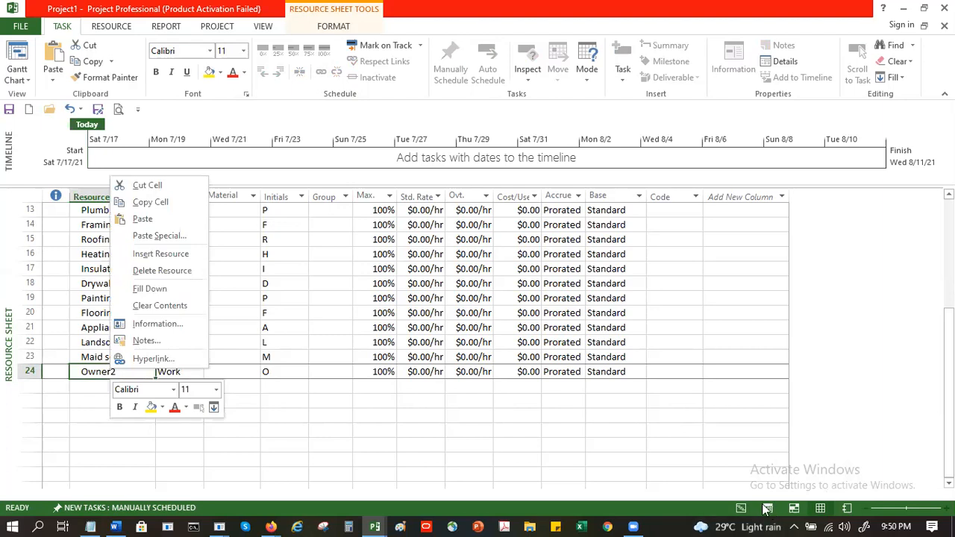
Look through the list of built-in views that can replace the Resource Sheet
click(20, 80)
click(20, 80)
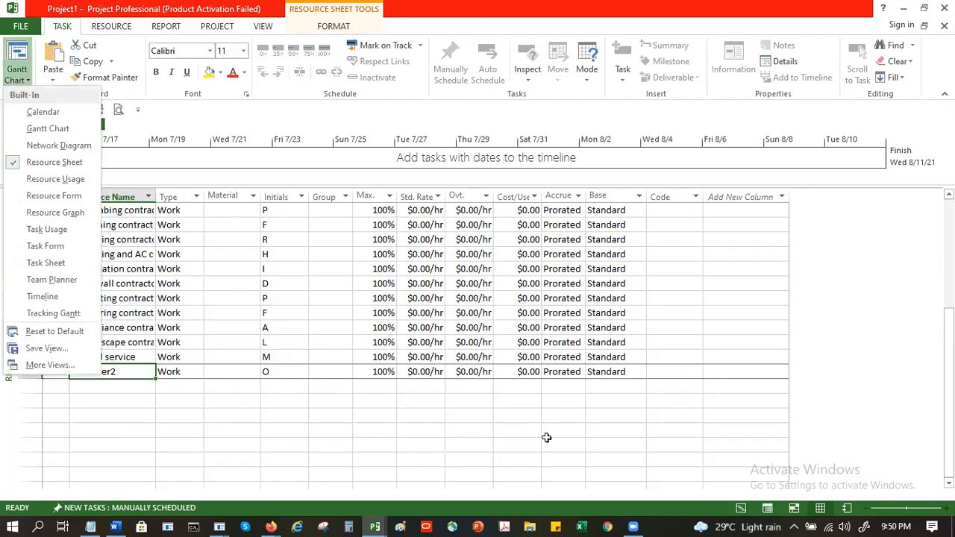
key(Escape)
click(29, 81)
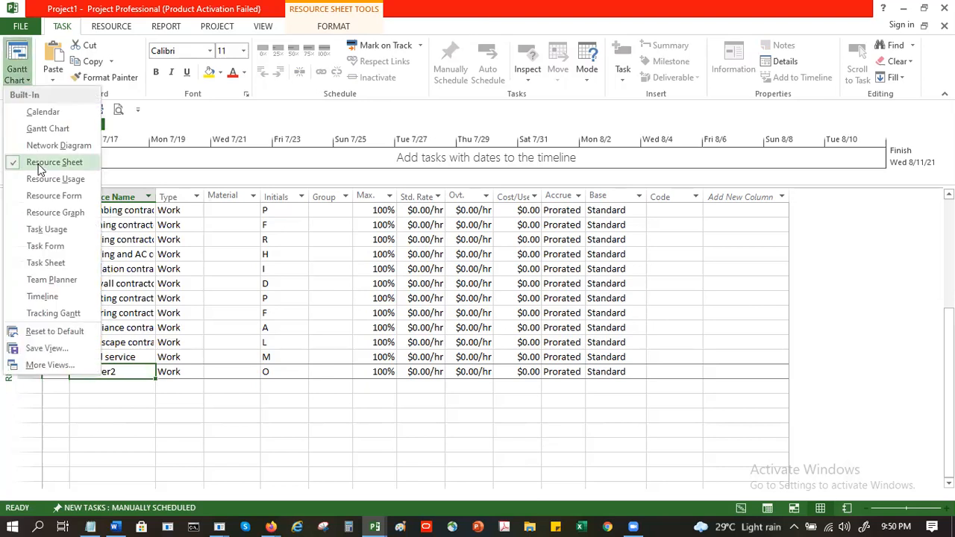
click(345, 426)
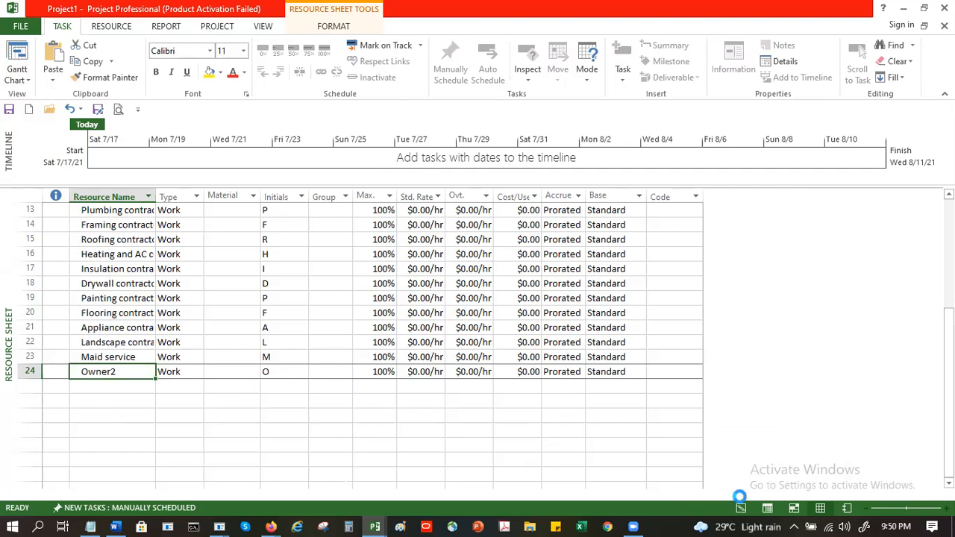
View the Timescale settings in the Gantt Chart, close them without changes, and widen the chart area beside the task table
right_click(677, 202)
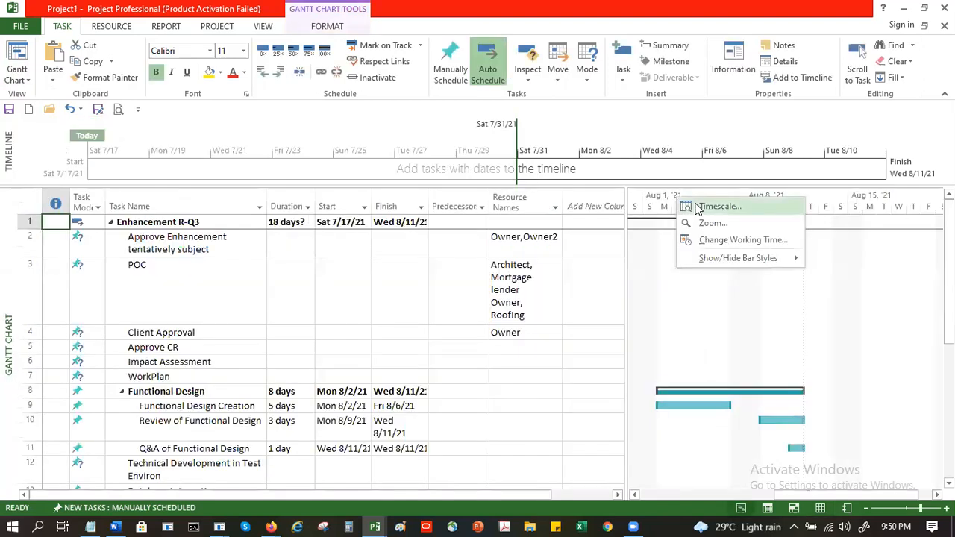
click(697, 208)
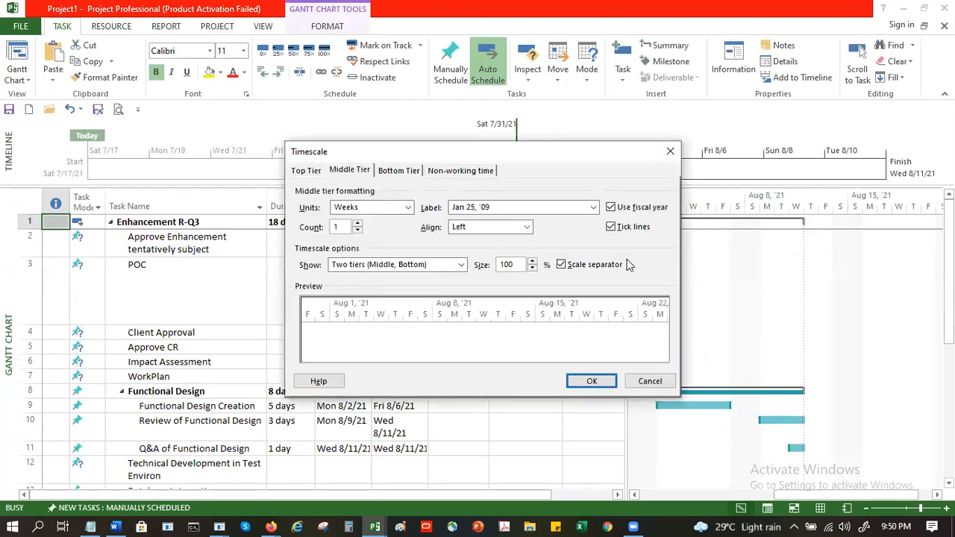
key(Escape)
drag(624, 261, 589, 252)
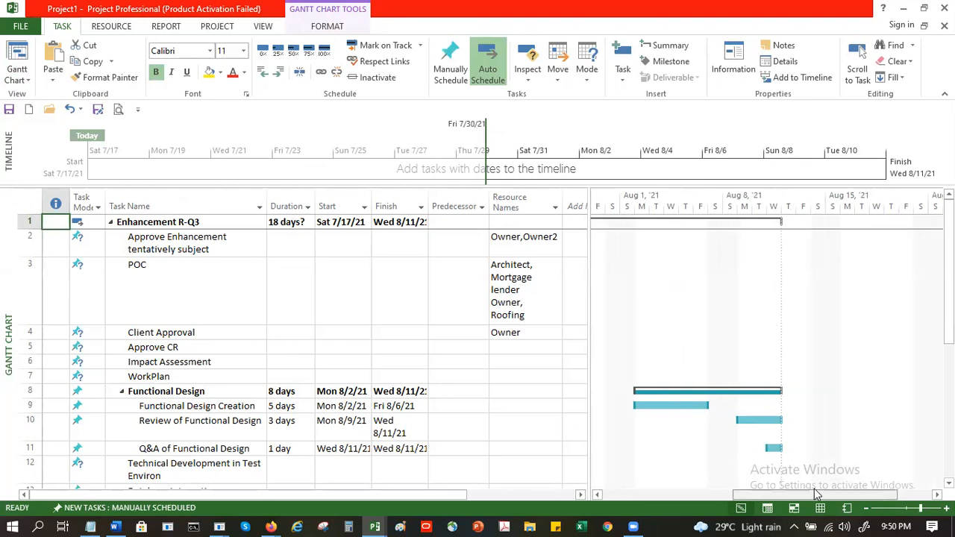
scroll(814, 488, left, 2)
scroll(814, 488, left, 2)
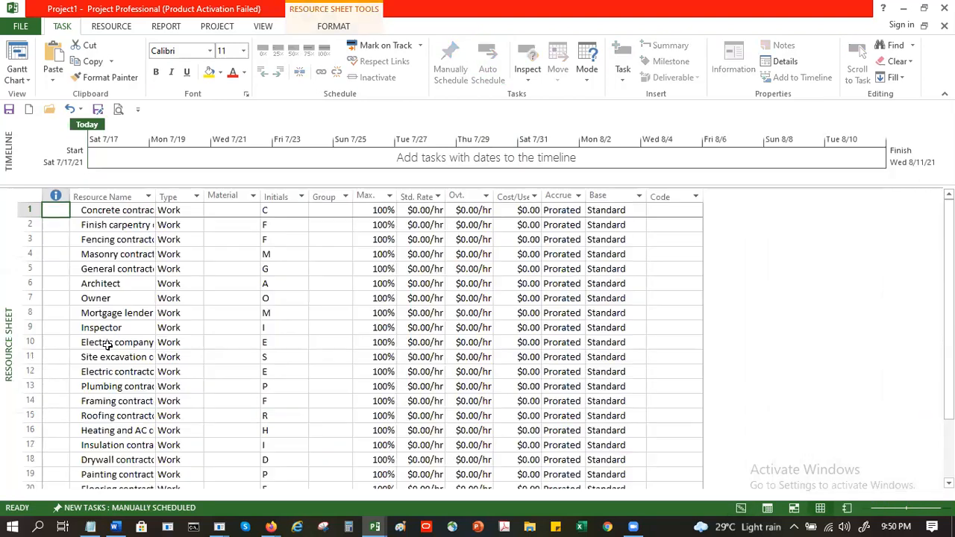
Review the Work, Material and Cost types offered for Owner2 in the Resource Sheet, and select the empty resource row below it
scroll(204, 373, down, 4)
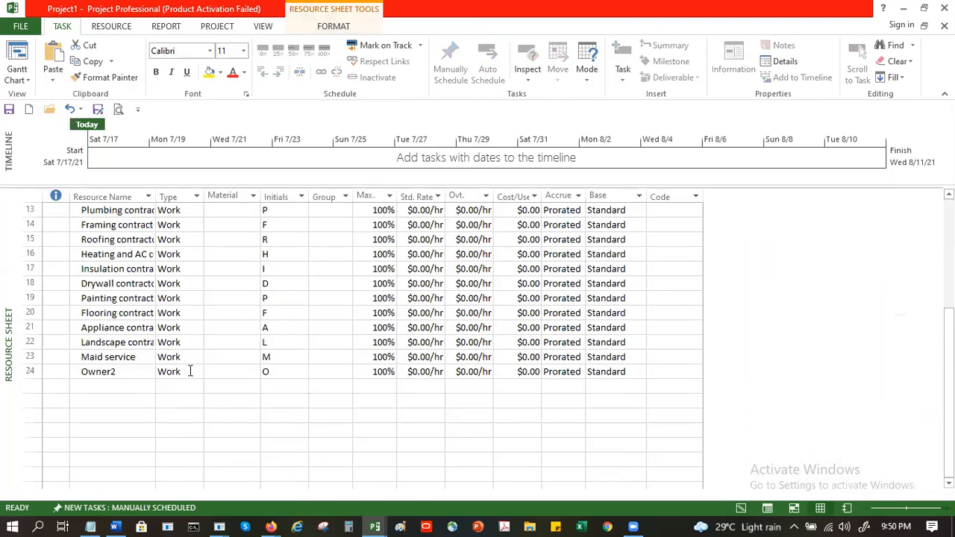
click(194, 372)
click(194, 372)
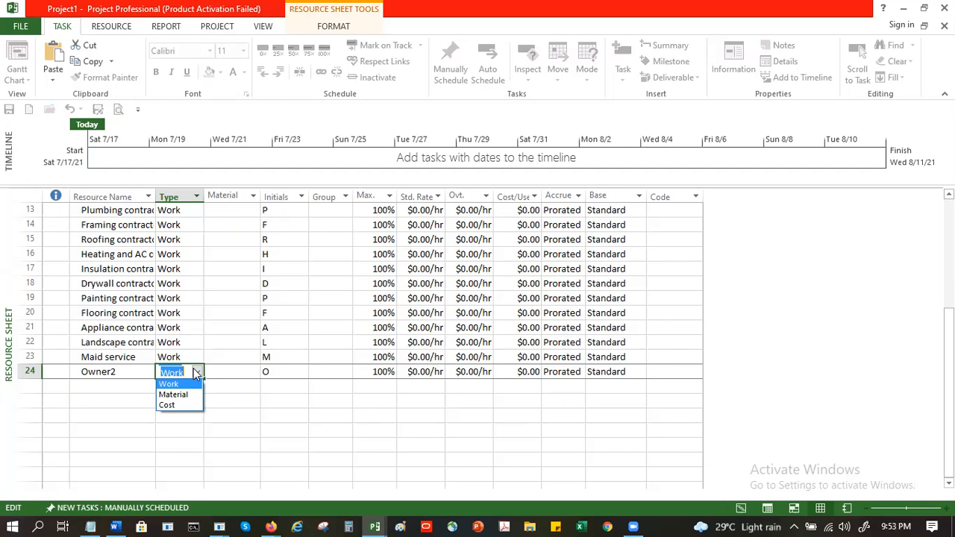
click(195, 373)
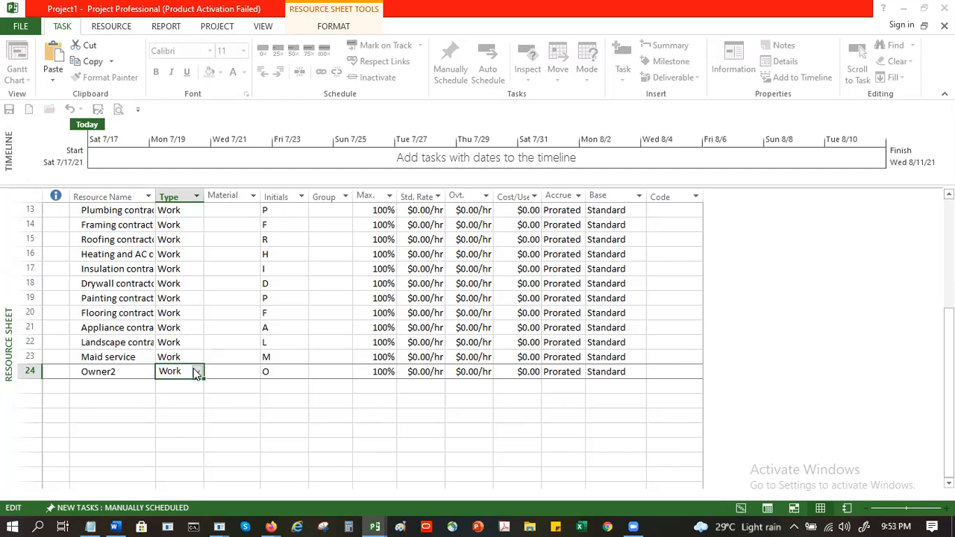
key(alt+F4)
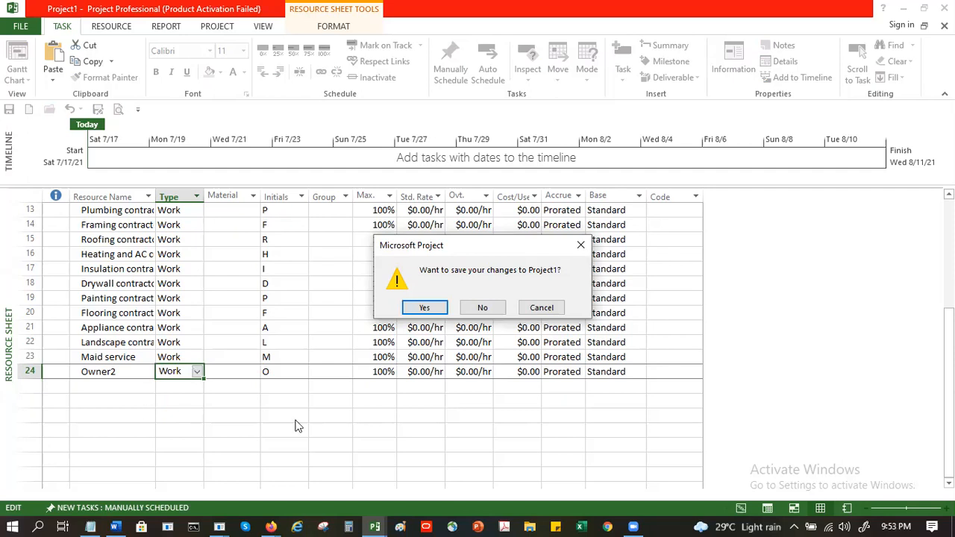
click(534, 312)
click(248, 401)
click(193, 373)
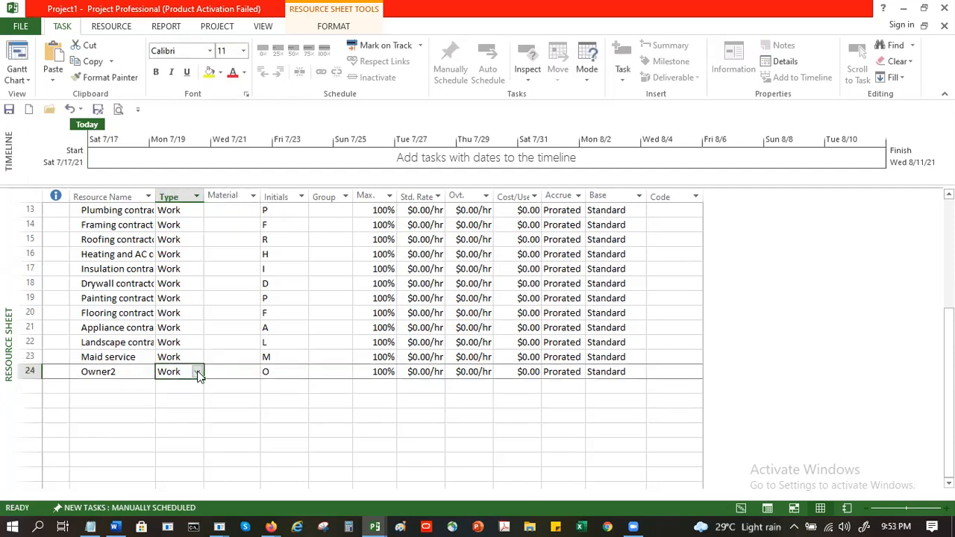
click(198, 372)
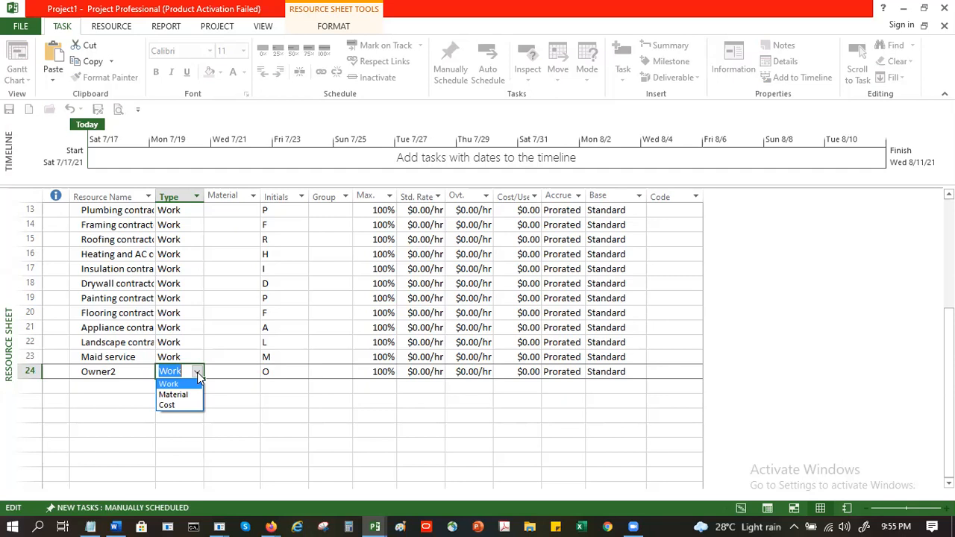
click(116, 385)
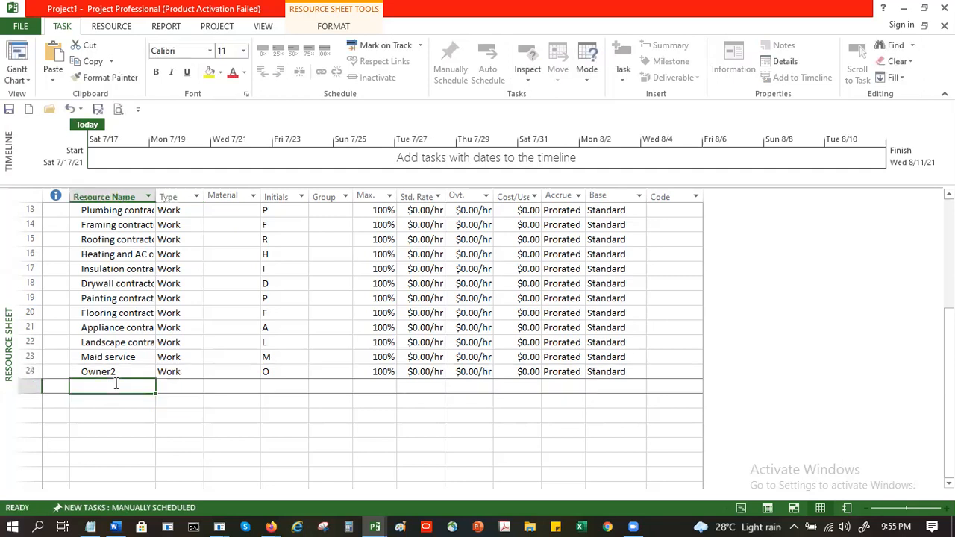
Add a resource named Cloud in the empty row below Owner2 and set its type to Material
text(Clou)
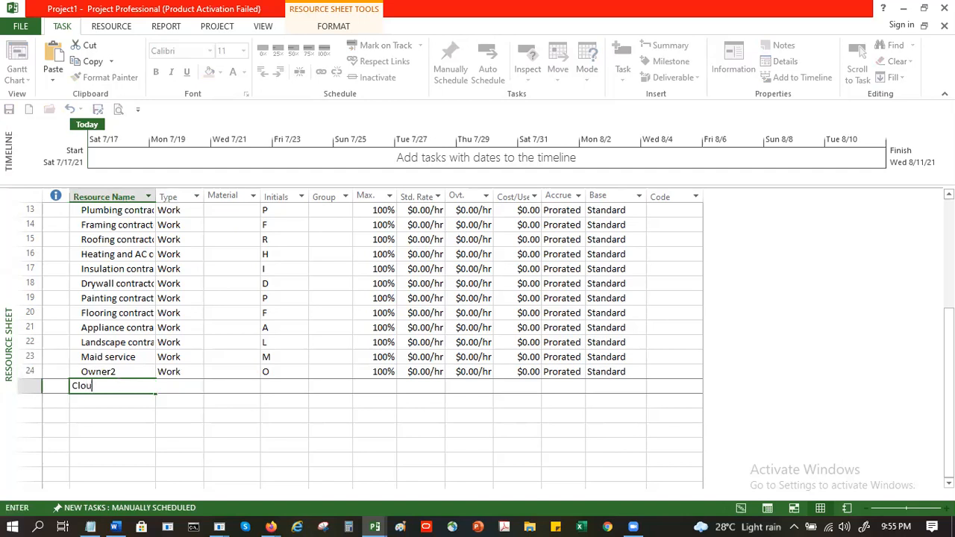
text(d)
key(Tab)
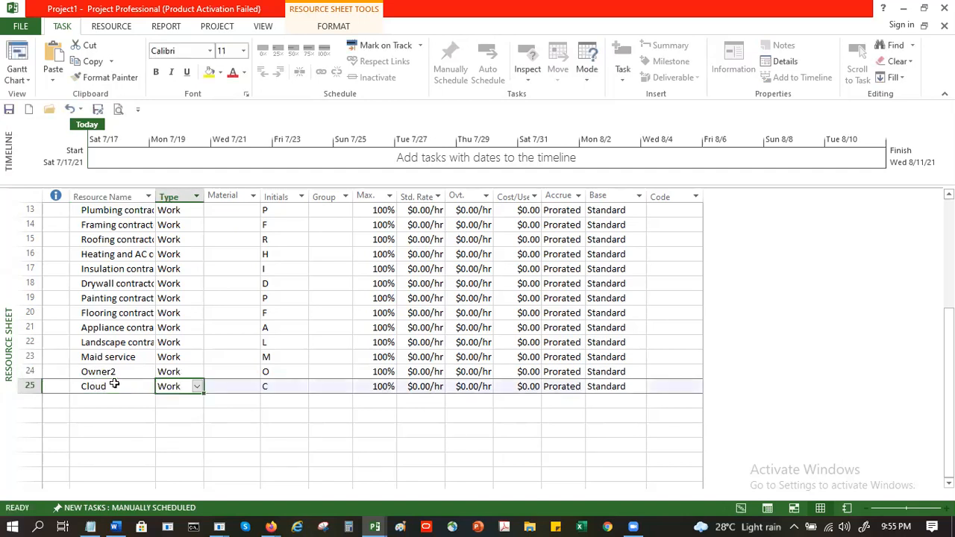
click(195, 389)
click(172, 415)
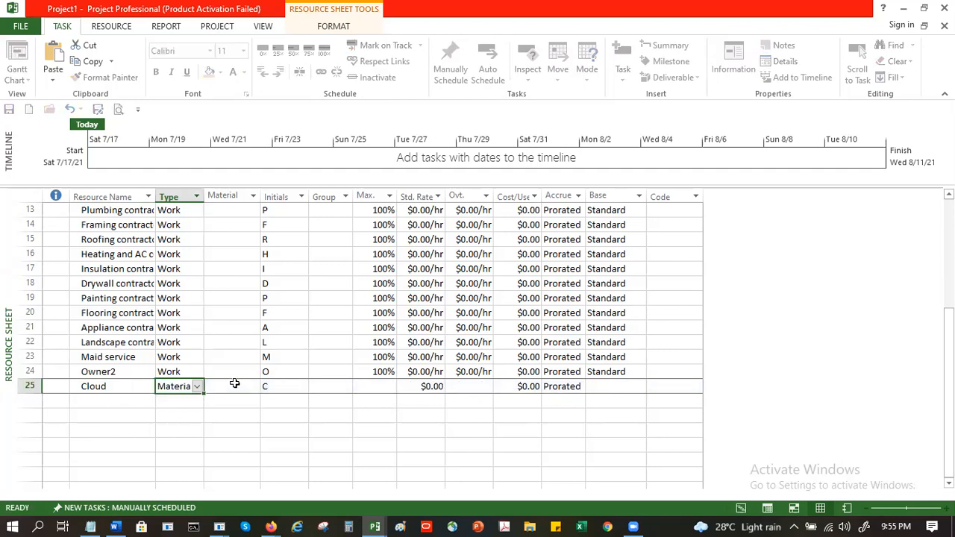
Enter user as the material label of the Cloud resource
click(254, 386)
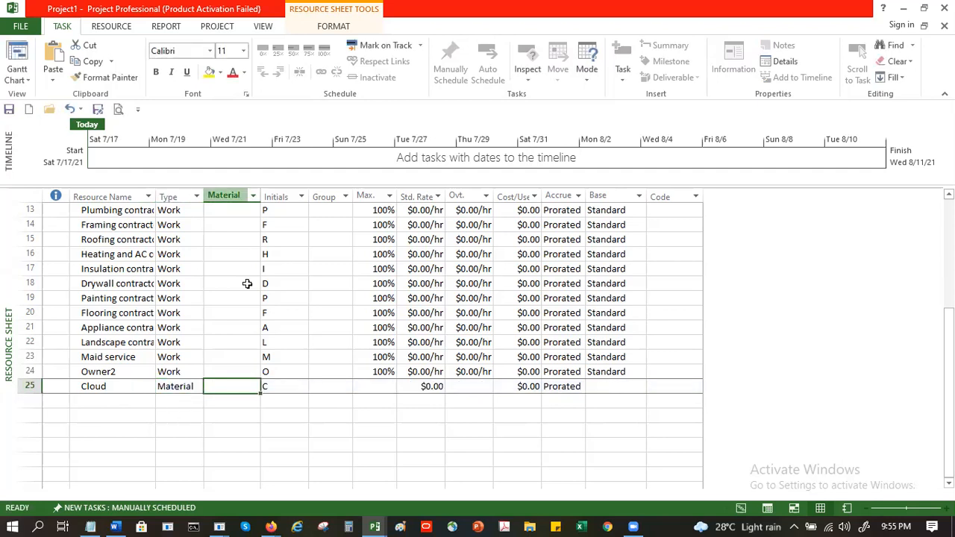
text(u)
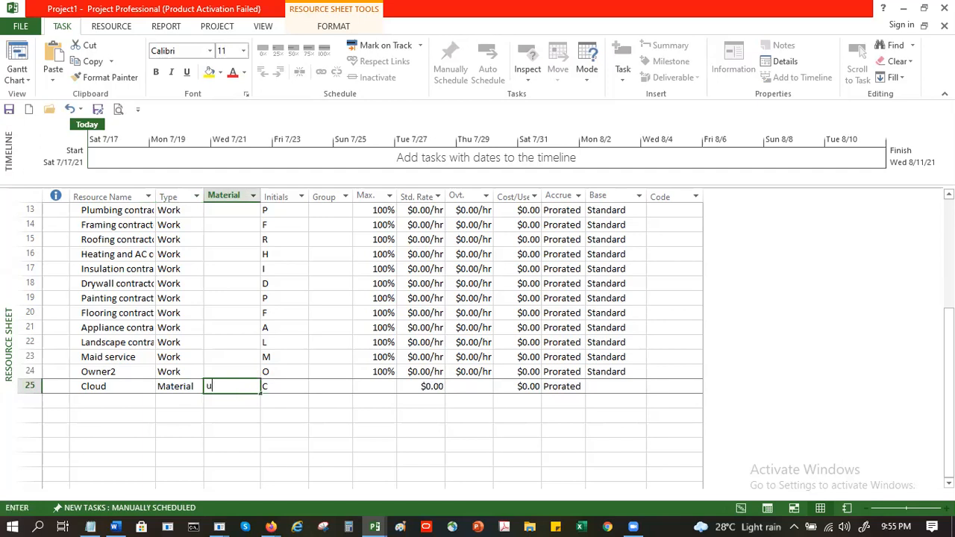
text(ser)
key(Tab)
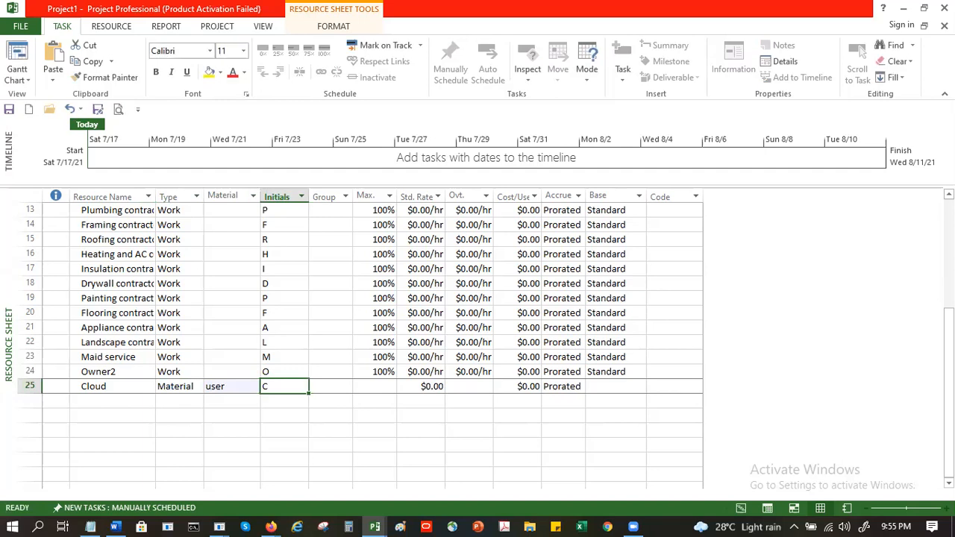
Try to change the Cloud resource's material label to hour, then discard the entry
click(231, 387)
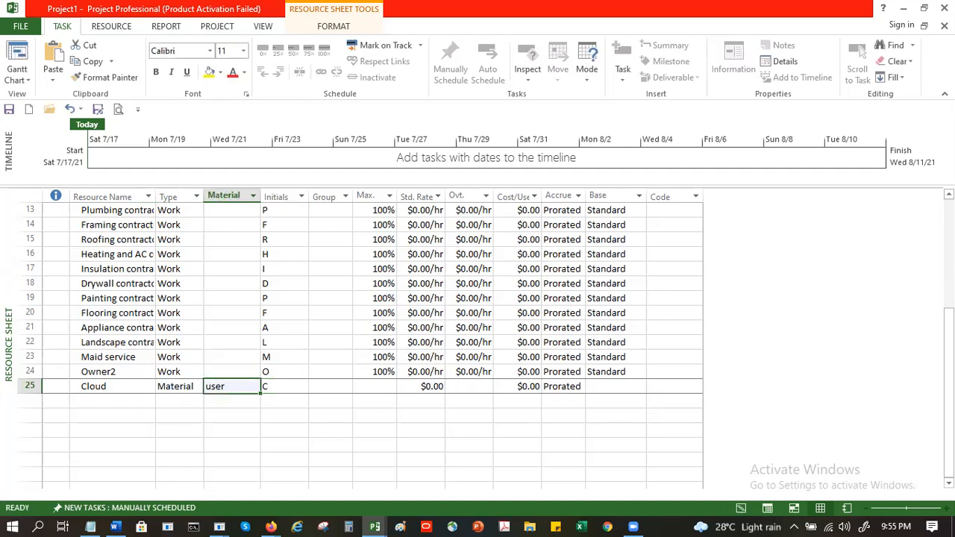
text(hour)
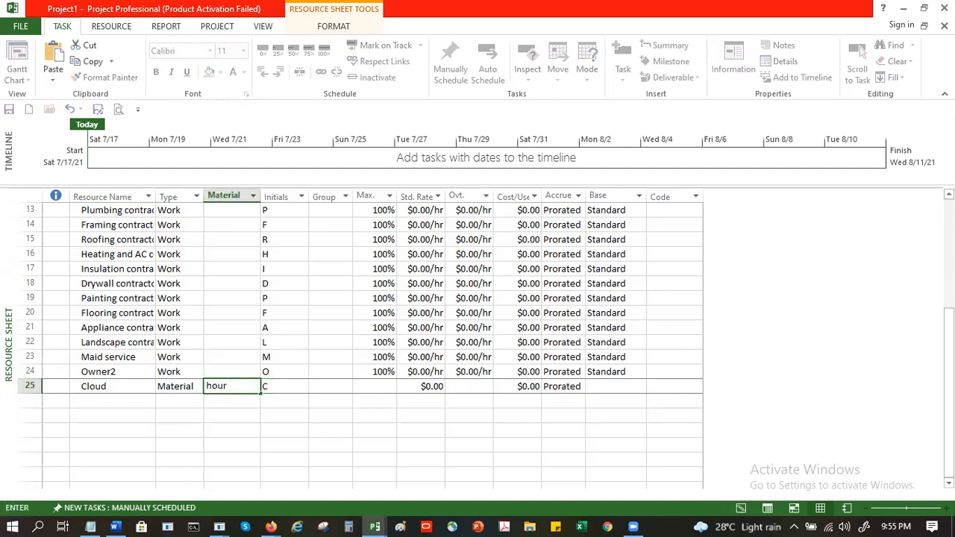
key(Return)
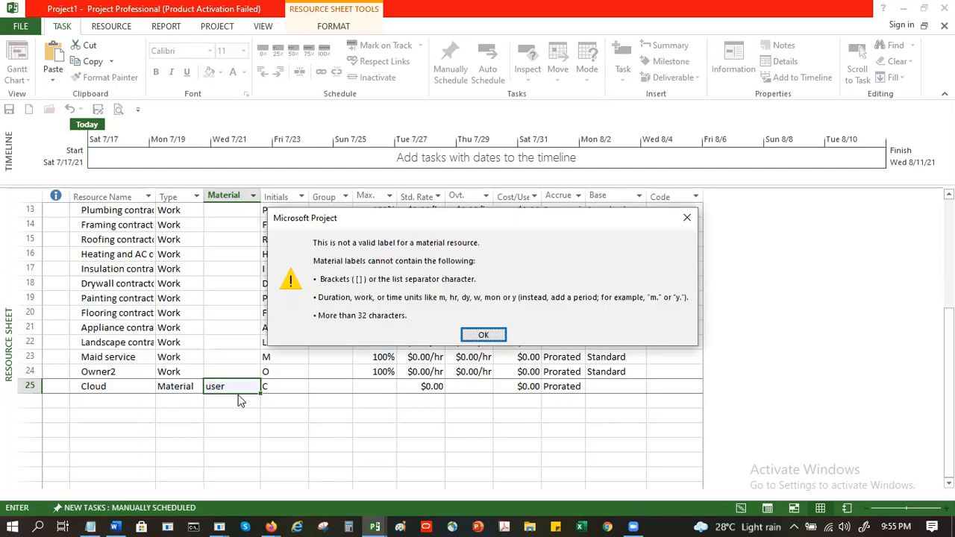
click(484, 335)
click(252, 451)
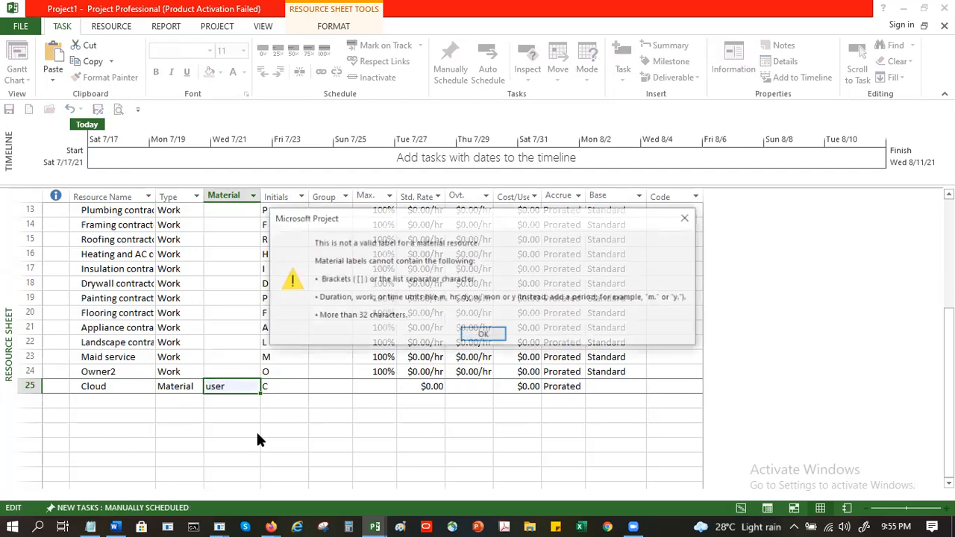
click(488, 339)
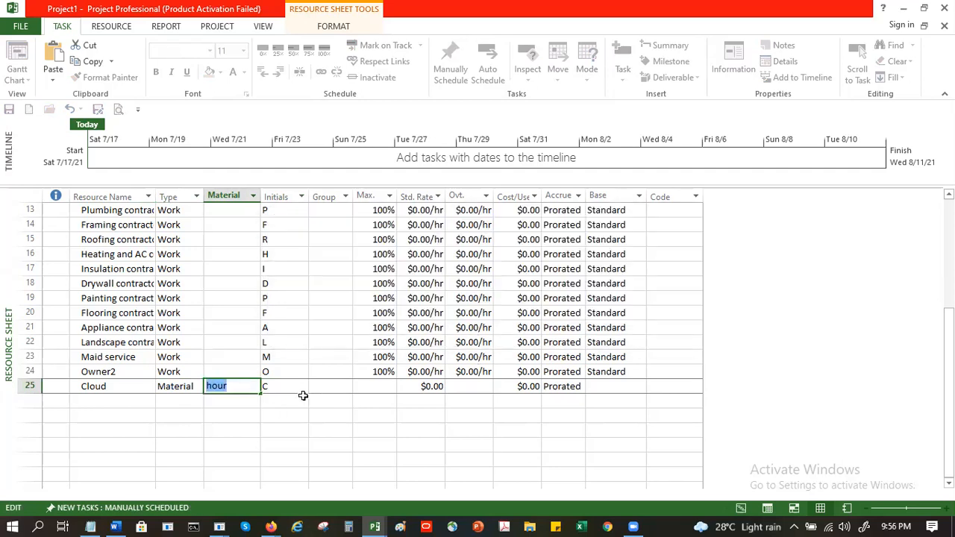
click(89, 432)
click(467, 337)
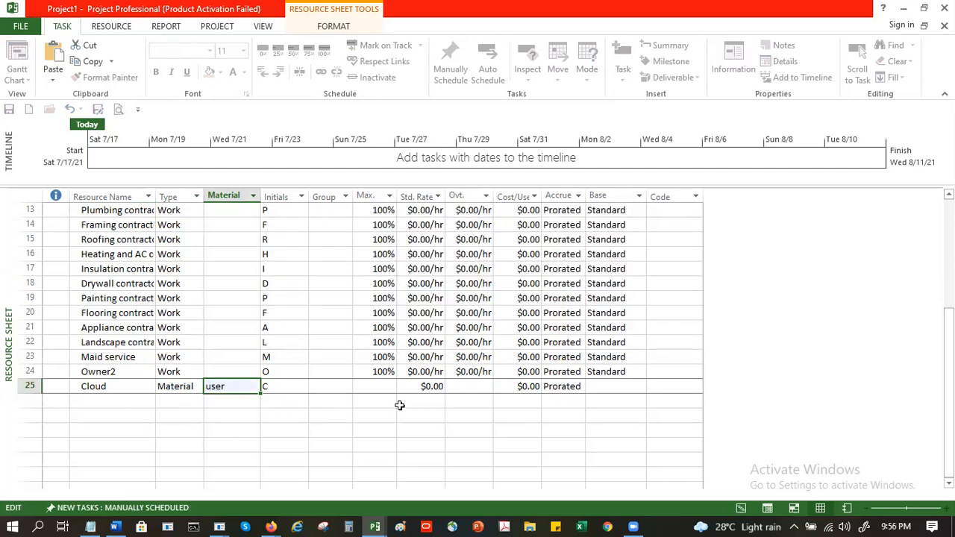
click(401, 416)
click(487, 337)
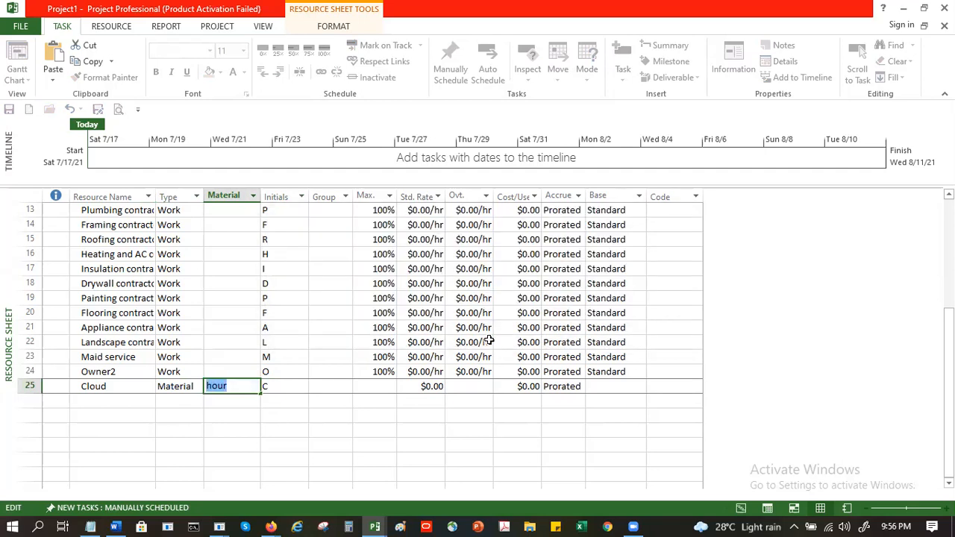
key(Escape)
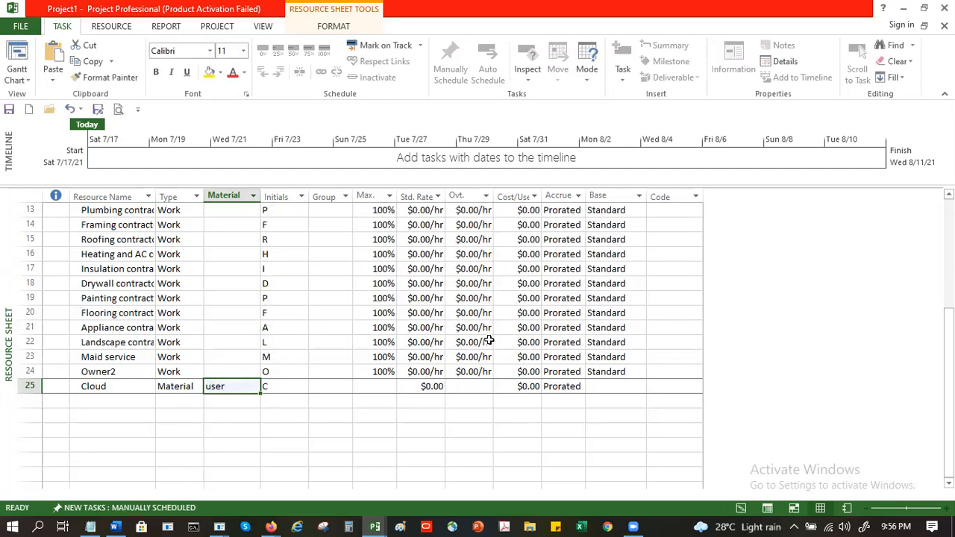
Add a resource named Cloud2 below Cloud, set its type to Material, and select its material label
click(126, 400)
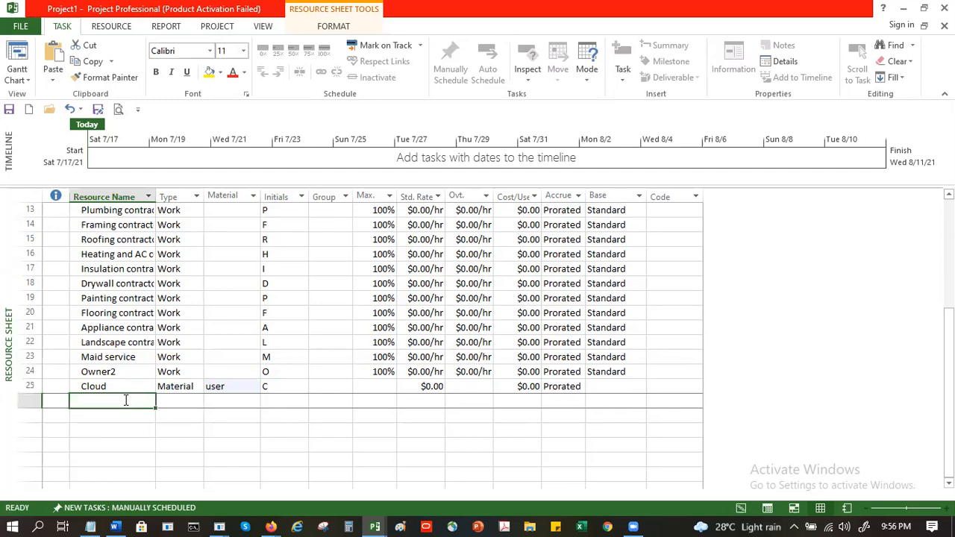
text(Cl)
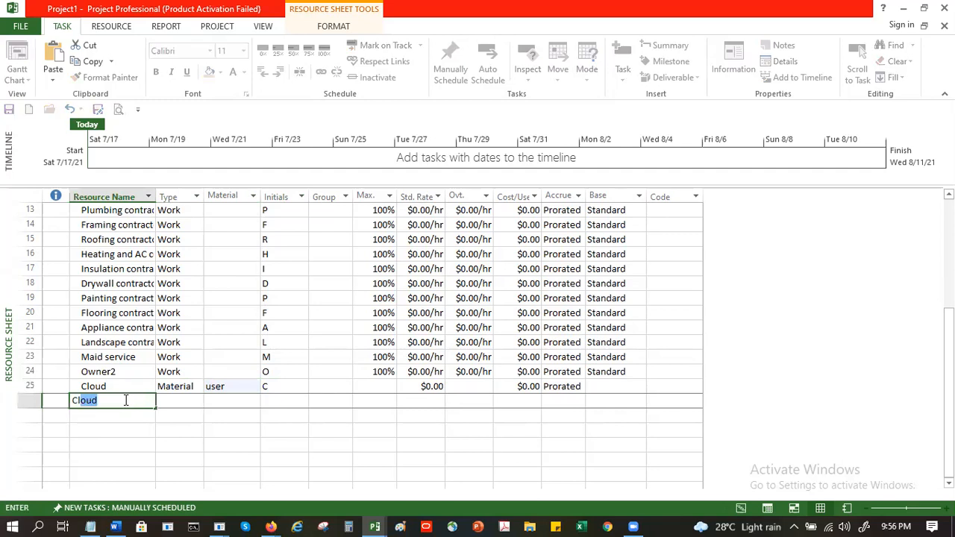
text(oud2)
key(Tab)
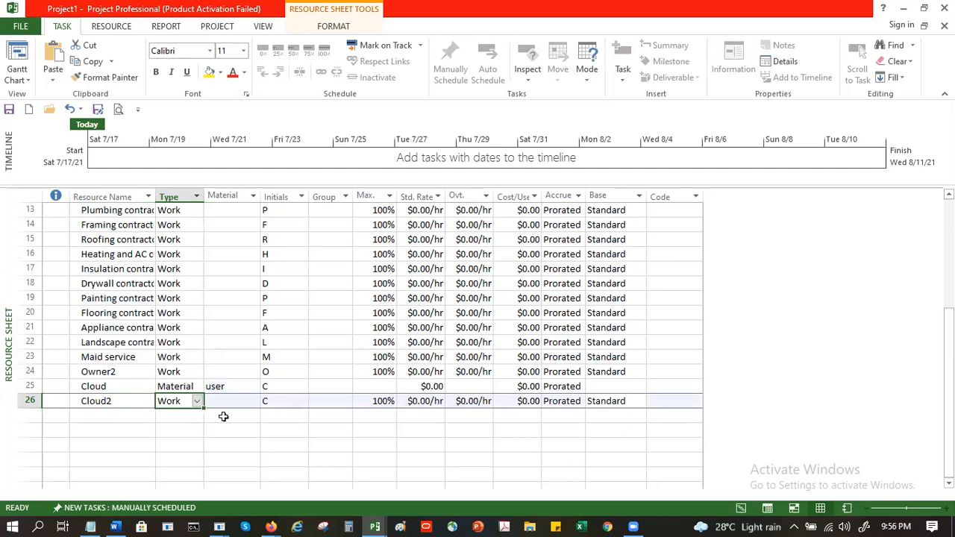
click(197, 402)
click(192, 423)
click(234, 402)
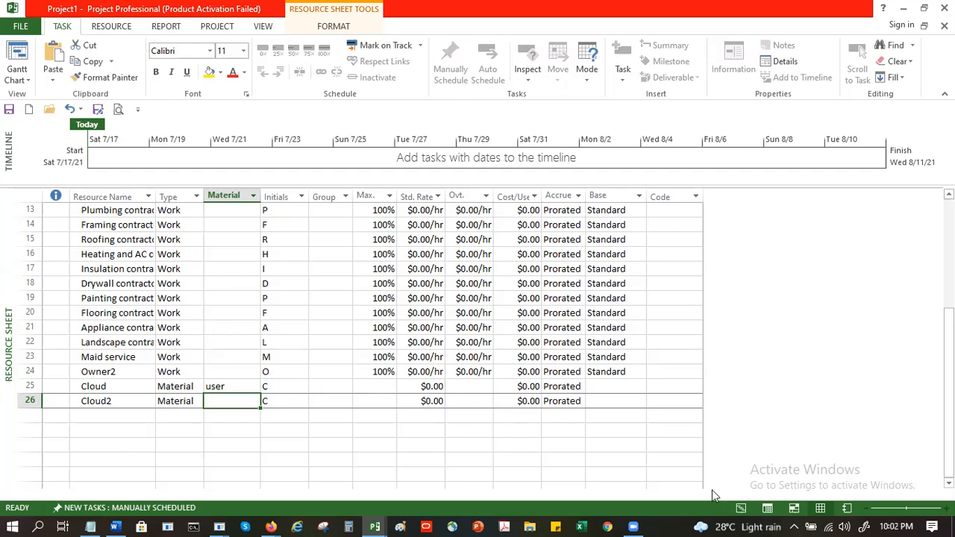
Return to the Gantt Chart and review the tasks and their resource assignments from the POC to Cloud Deployment and Testing
click(741, 508)
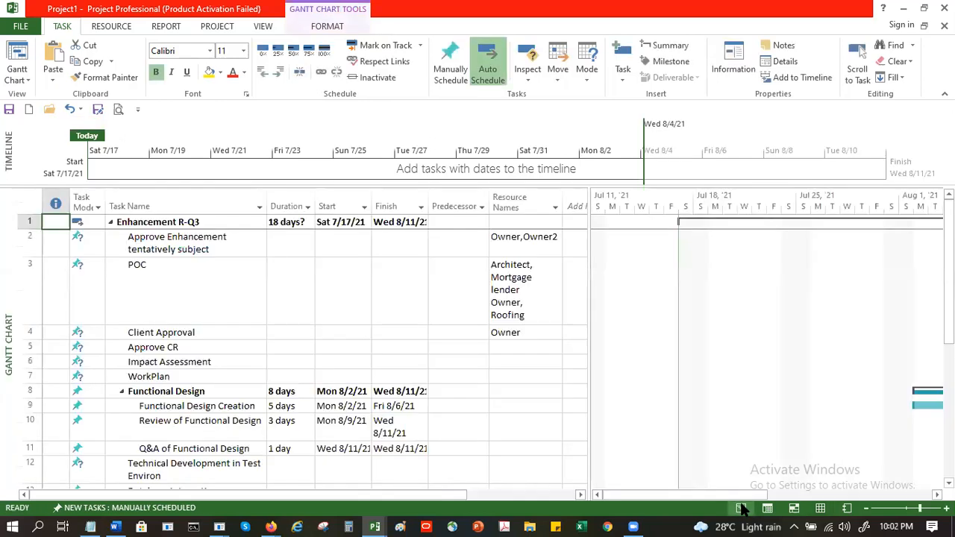
click(533, 286)
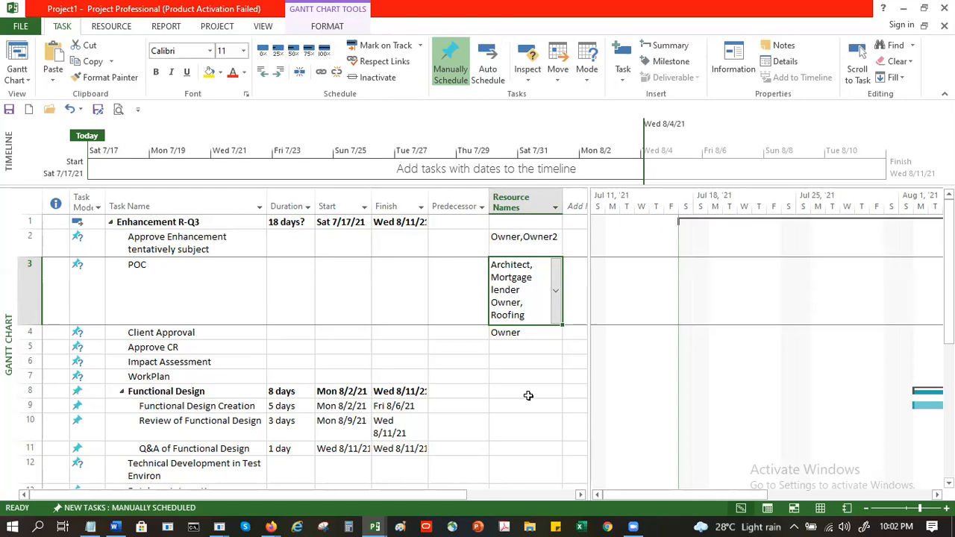
scroll(528, 396, down, 1)
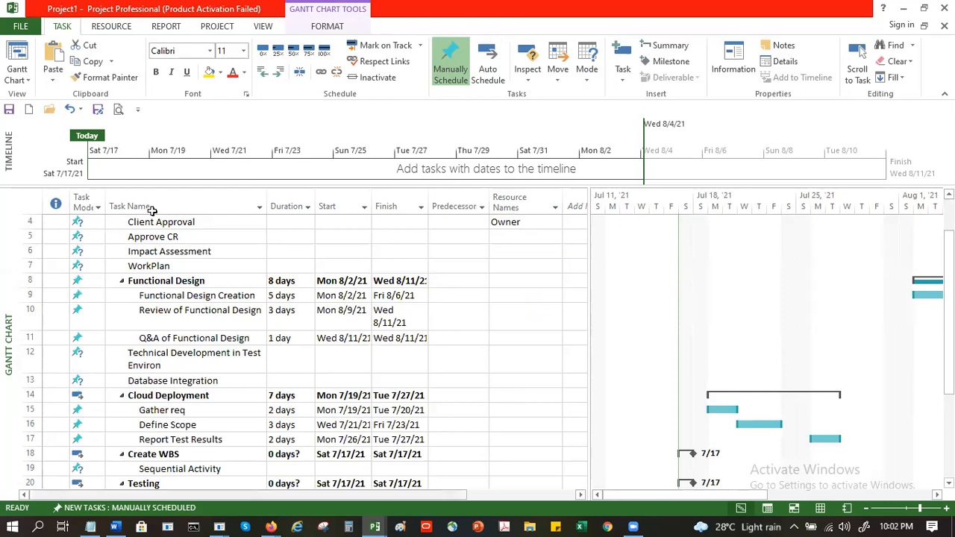
click(386, 310)
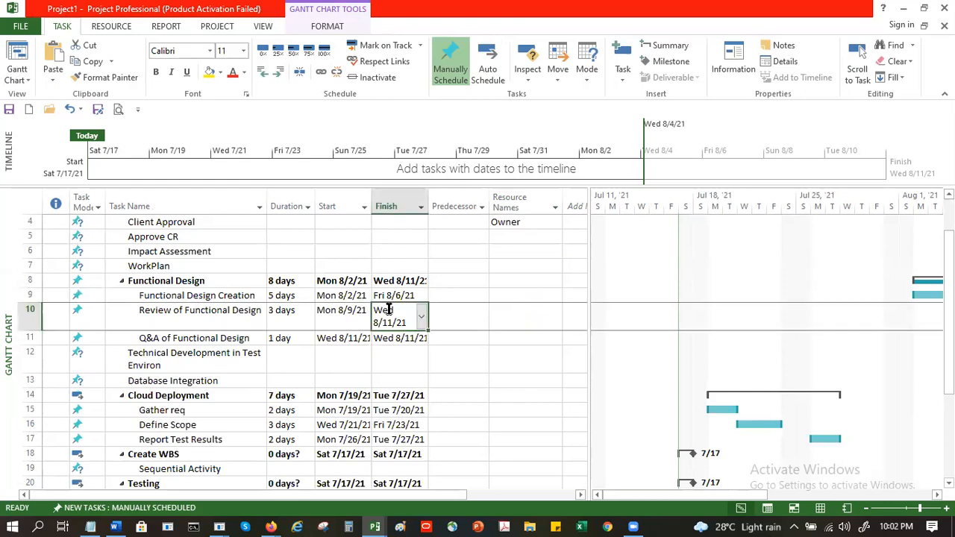
click(500, 378)
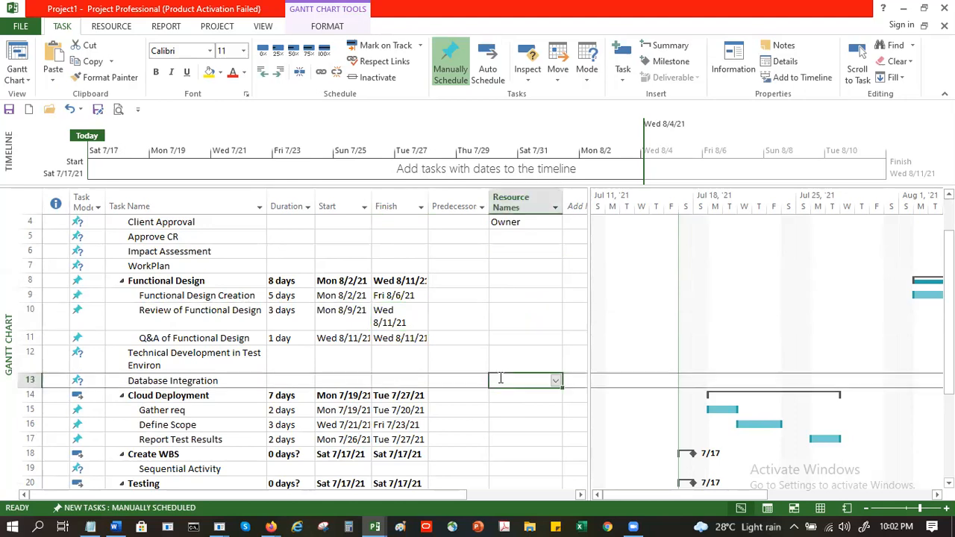
click(528, 296)
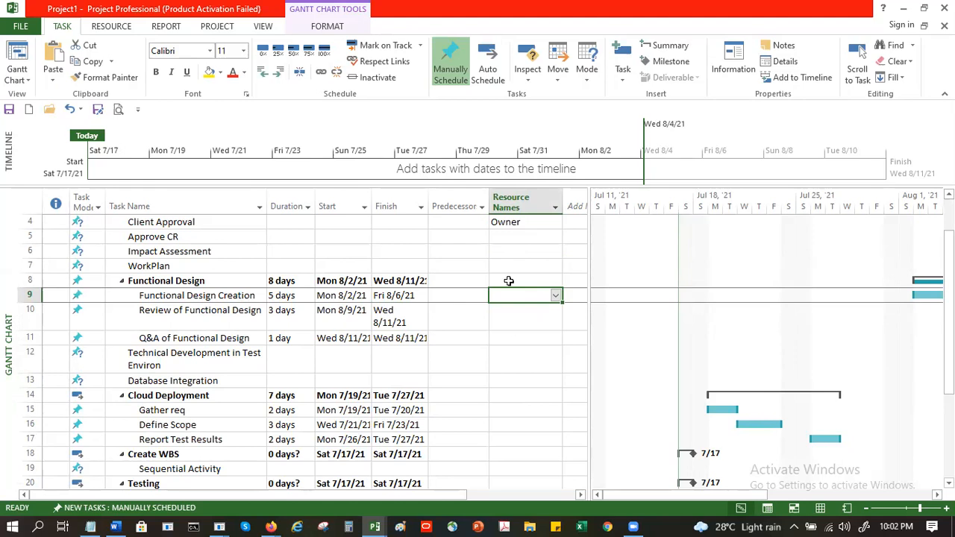
scroll(517, 346, up, 1)
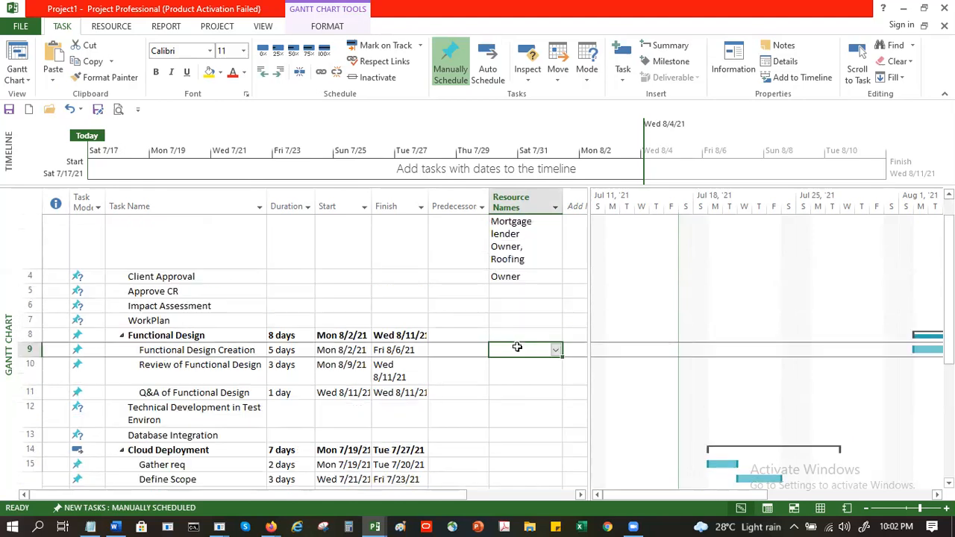
scroll(517, 347, up, 2)
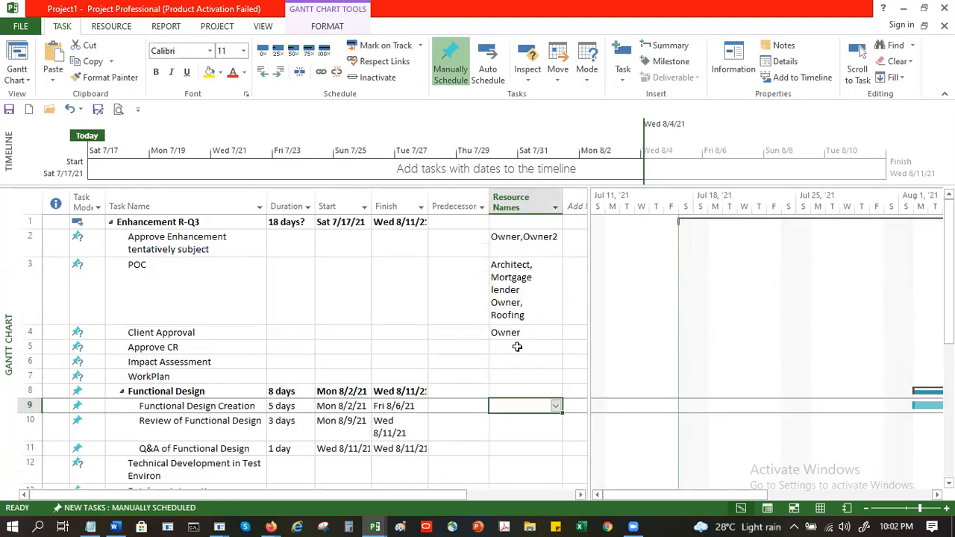
View the resources available for the Functional Design Creation task and close the list without assigning any
click(558, 403)
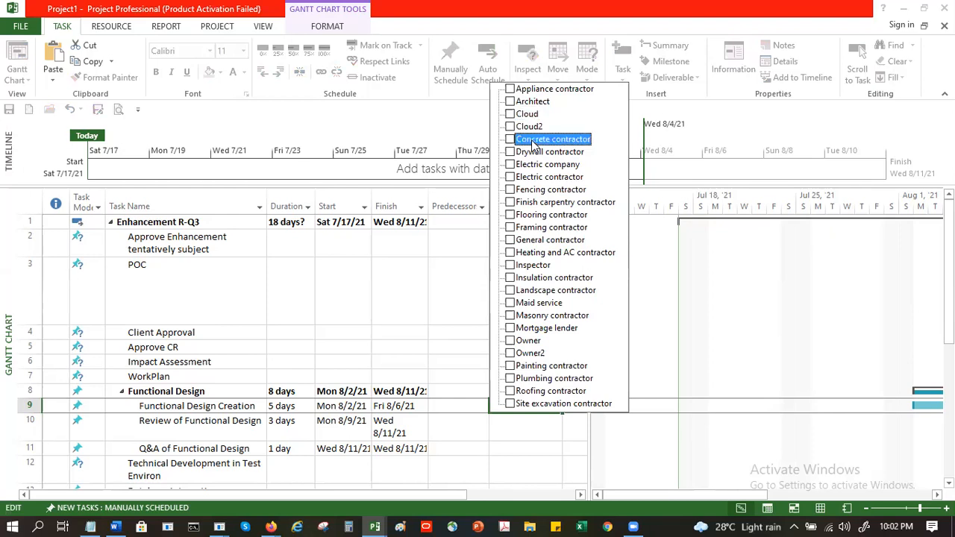
key(Escape)
click(462, 403)
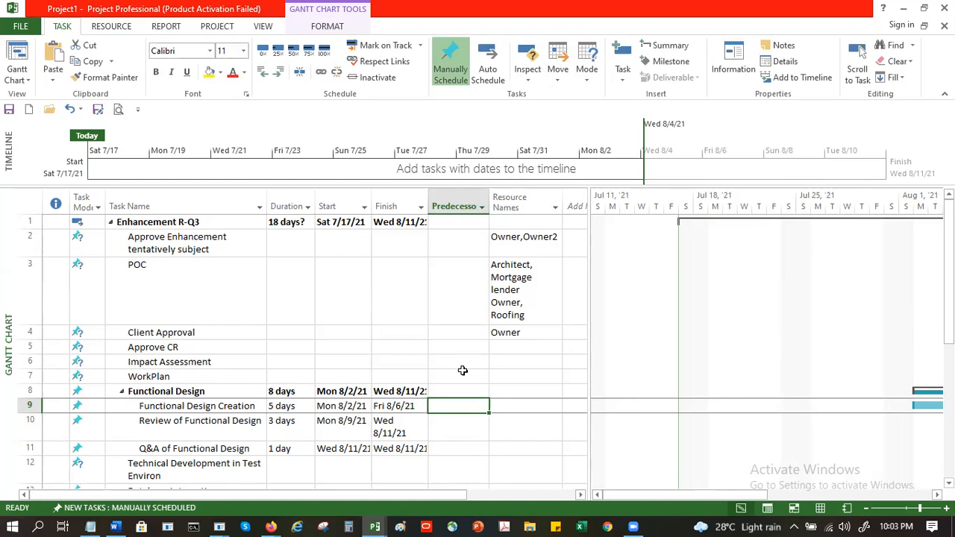
key(alt+F4)
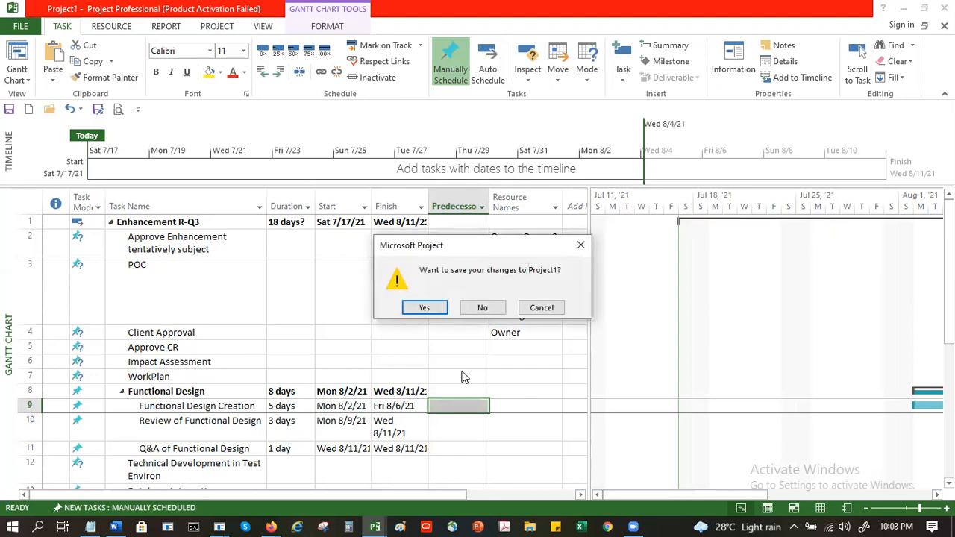
click(544, 308)
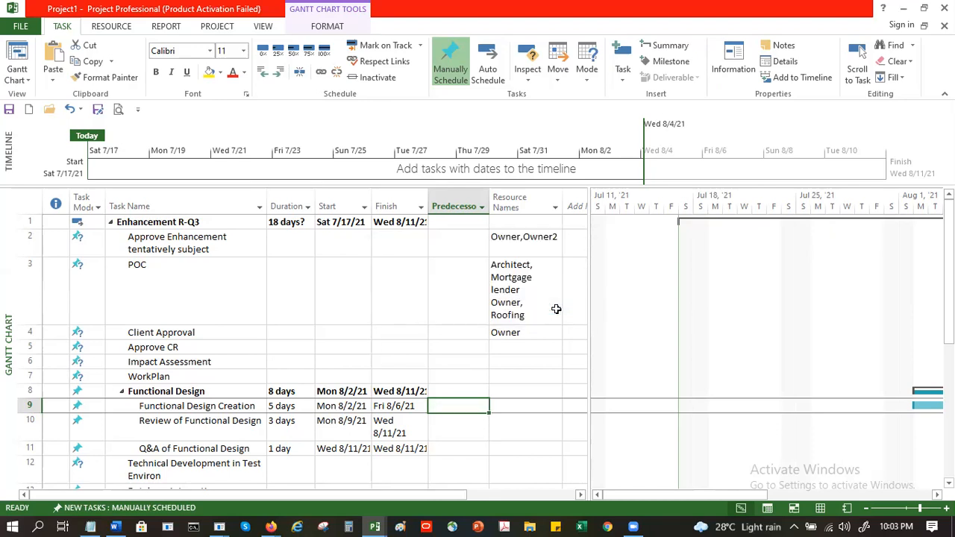
click(519, 346)
click(519, 348)
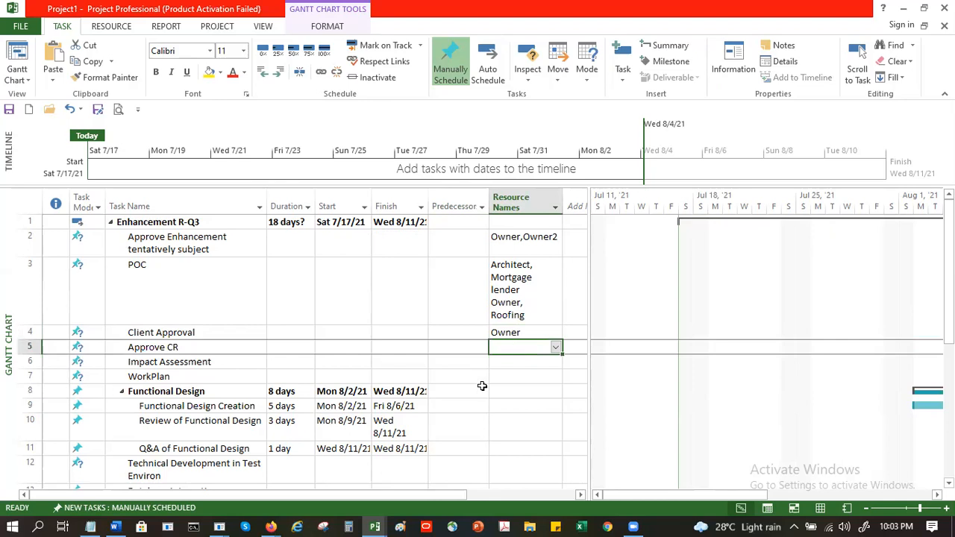
Schedule the Approve Enhancement task for 1 day starting Mon 7/19/21, and select the POC task's duration
click(291, 250)
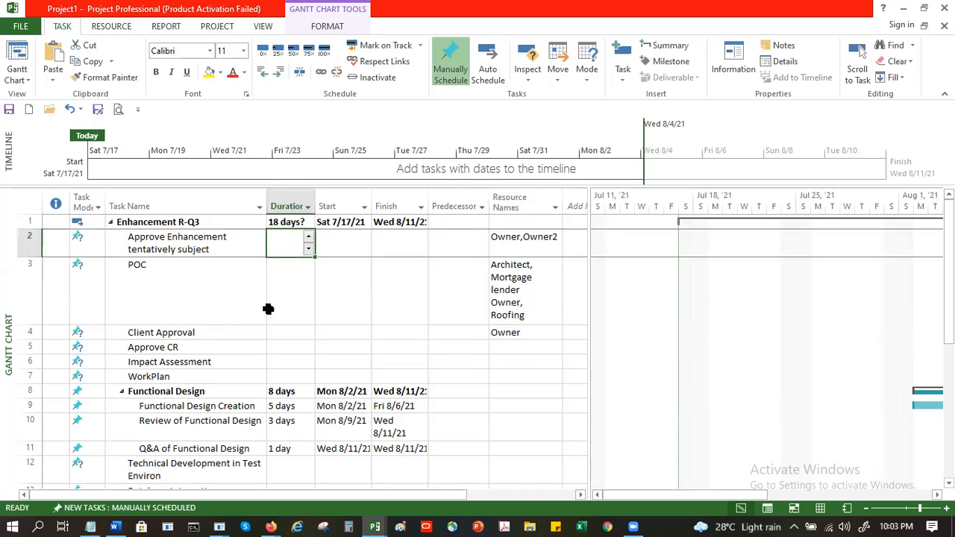
text(1)
key(Tab)
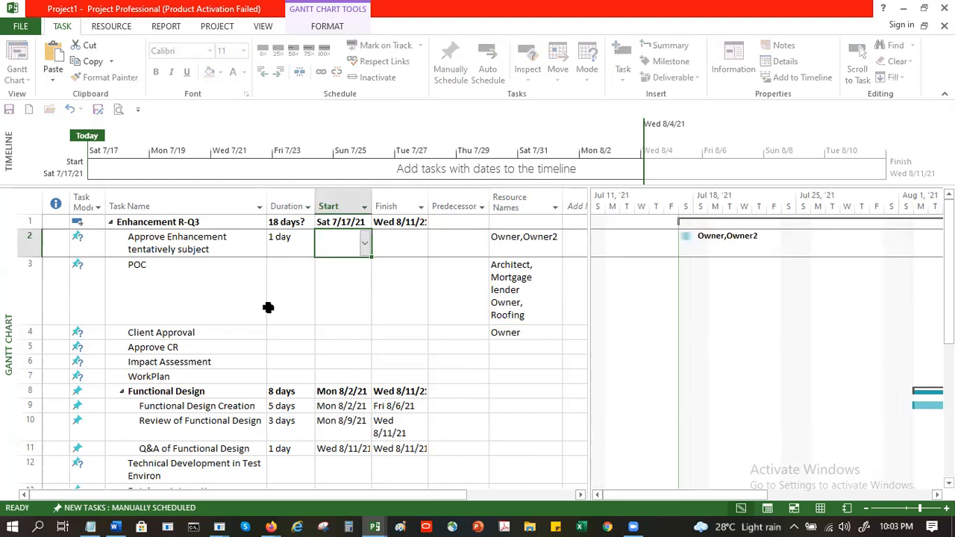
click(365, 244)
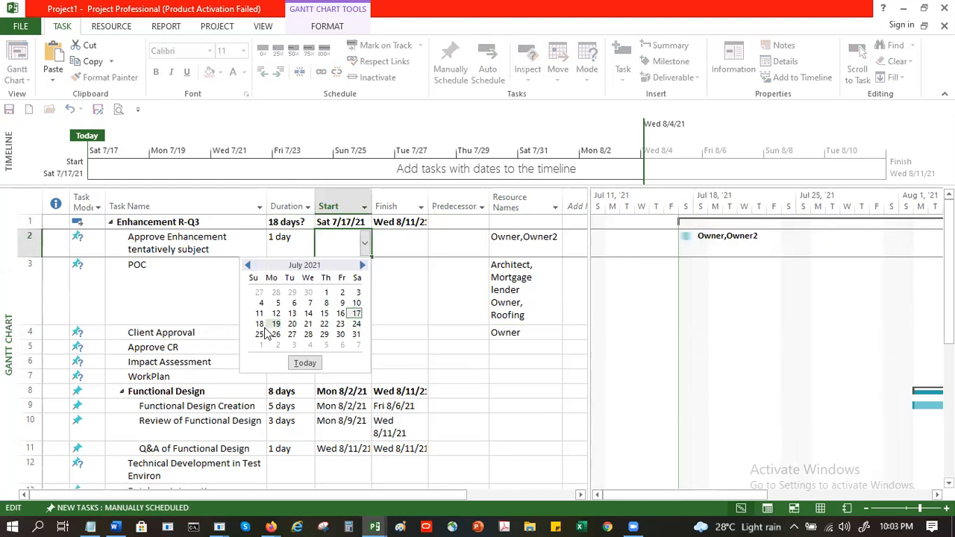
click(276, 325)
key(Return)
click(306, 294)
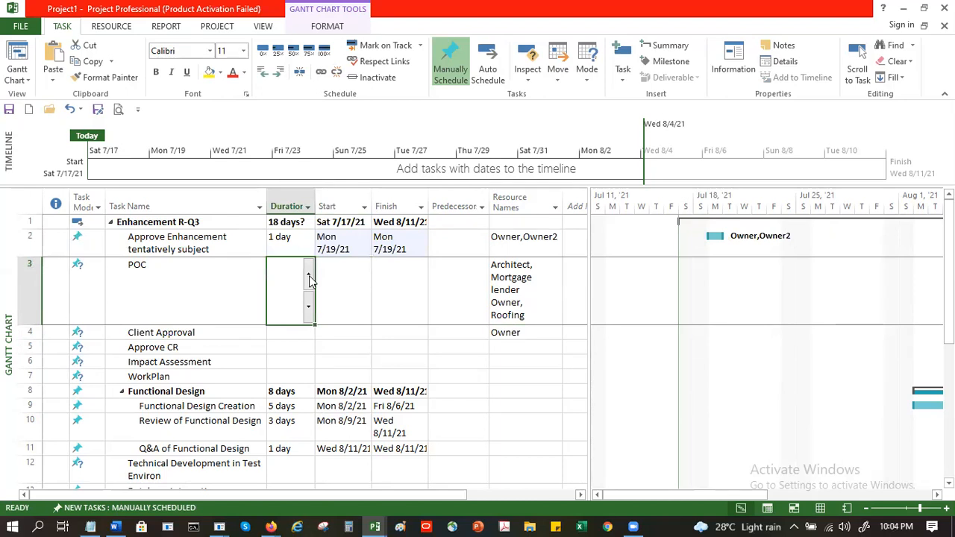
Set the POC task's duration to 5 days and its start date to Wed 7/21/21
click(309, 275)
click(309, 275)
click(309, 275)
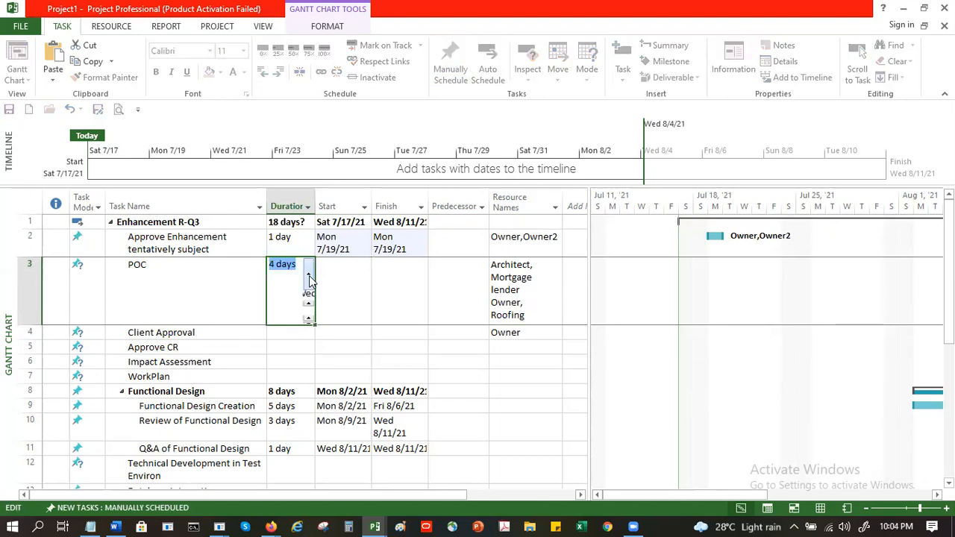
click(309, 275)
click(353, 286)
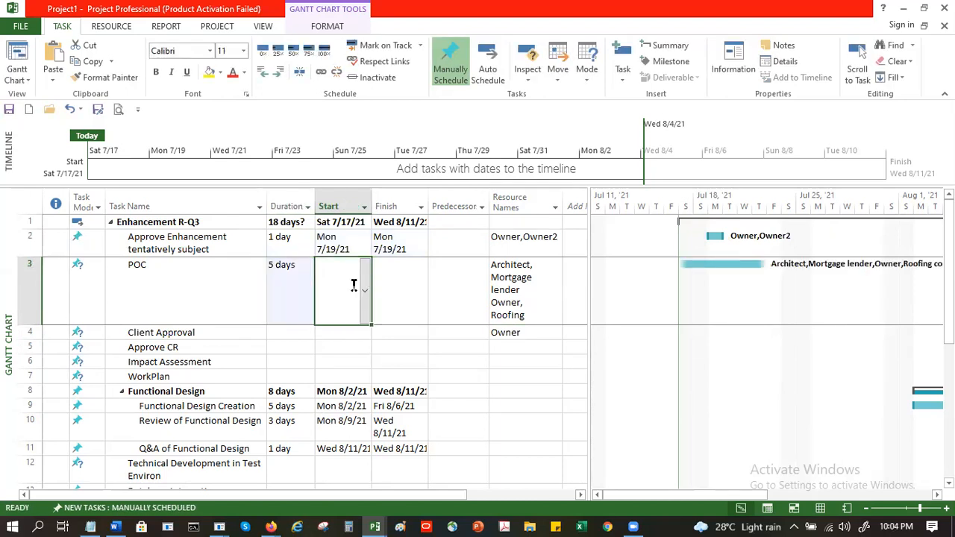
click(366, 279)
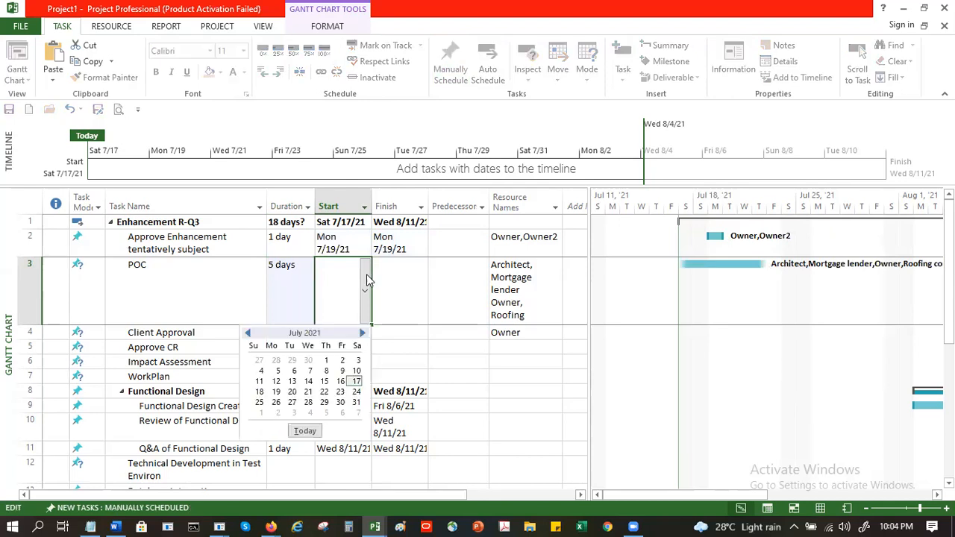
click(307, 391)
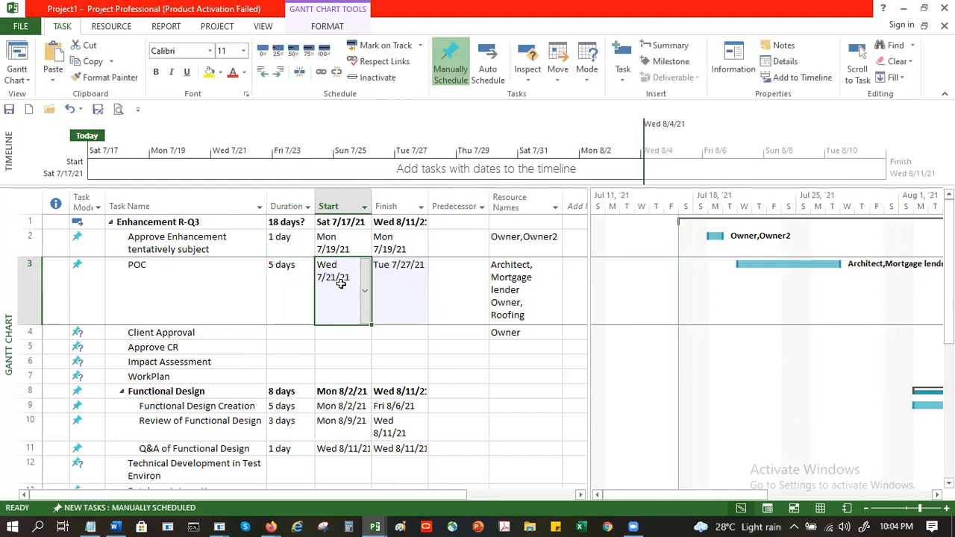
Set the duration of the Approve Enhancement task to 2 days
click(288, 243)
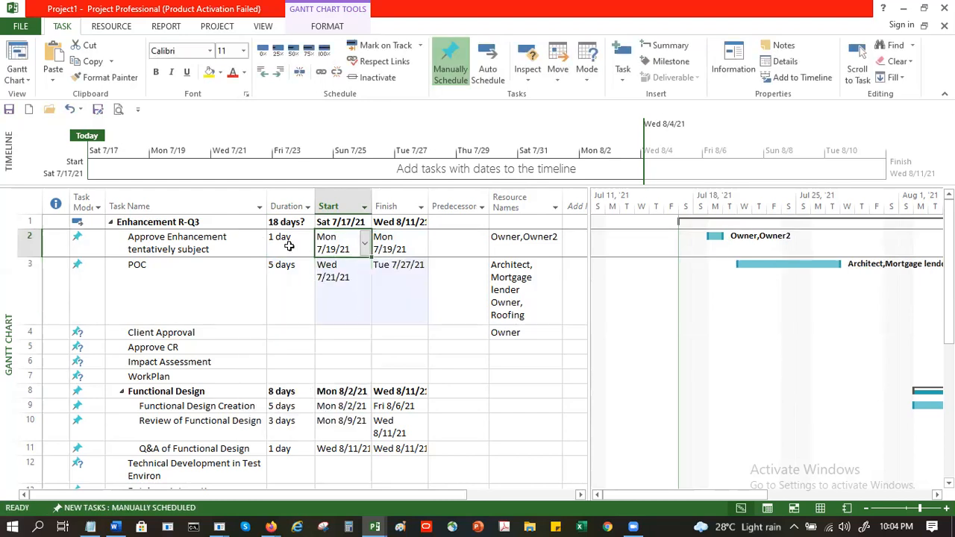
text(2)
key(Return)
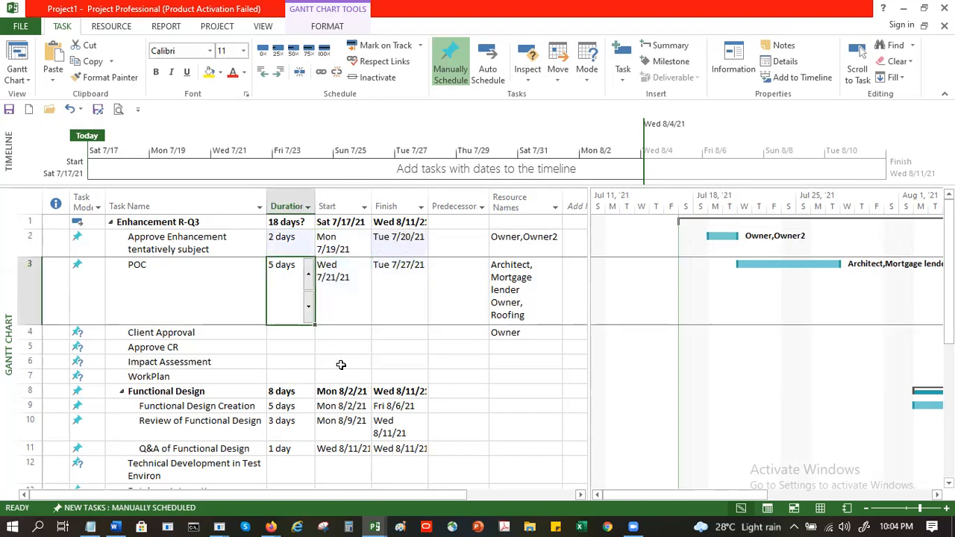
Schedule the Client Approval task for 1 day starting Wed 7/28/21
click(317, 364)
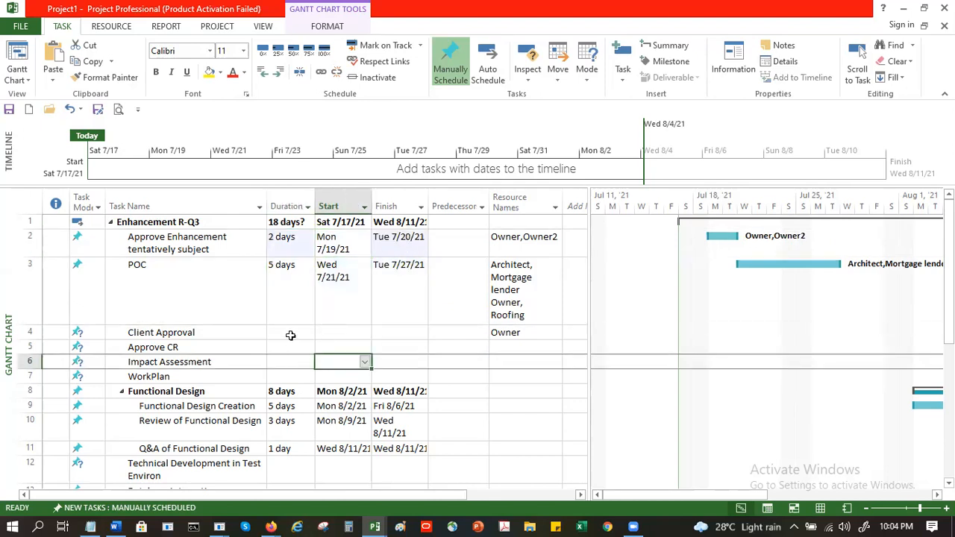
click(309, 333)
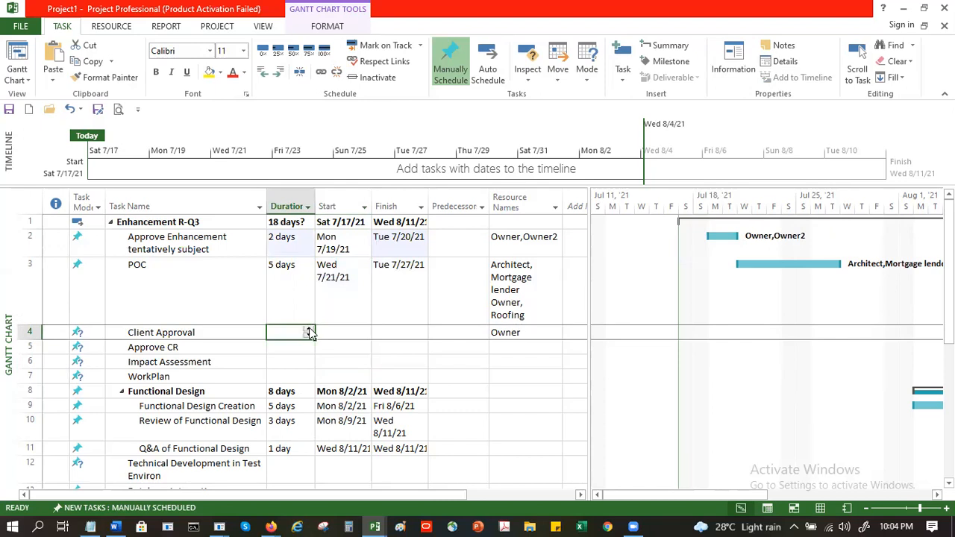
click(309, 330)
key(Tab)
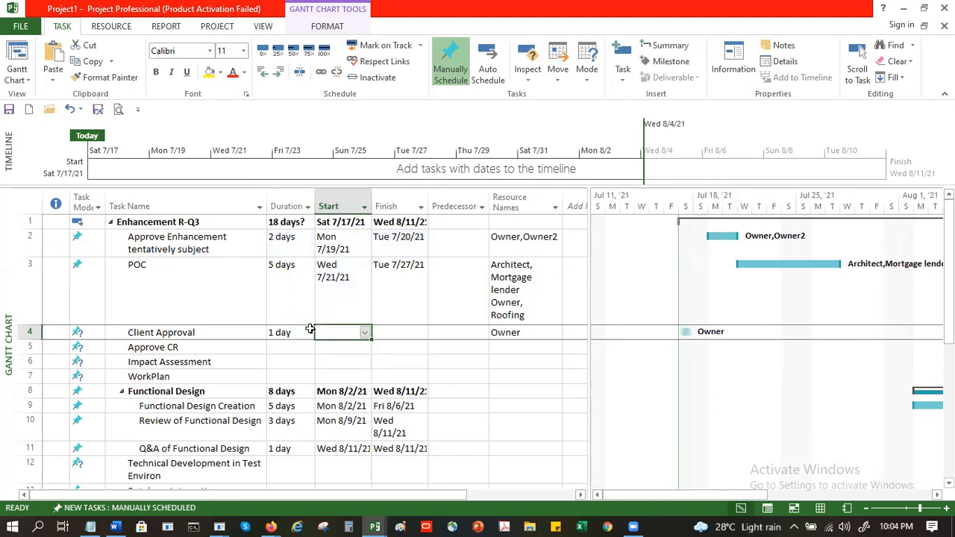
click(364, 335)
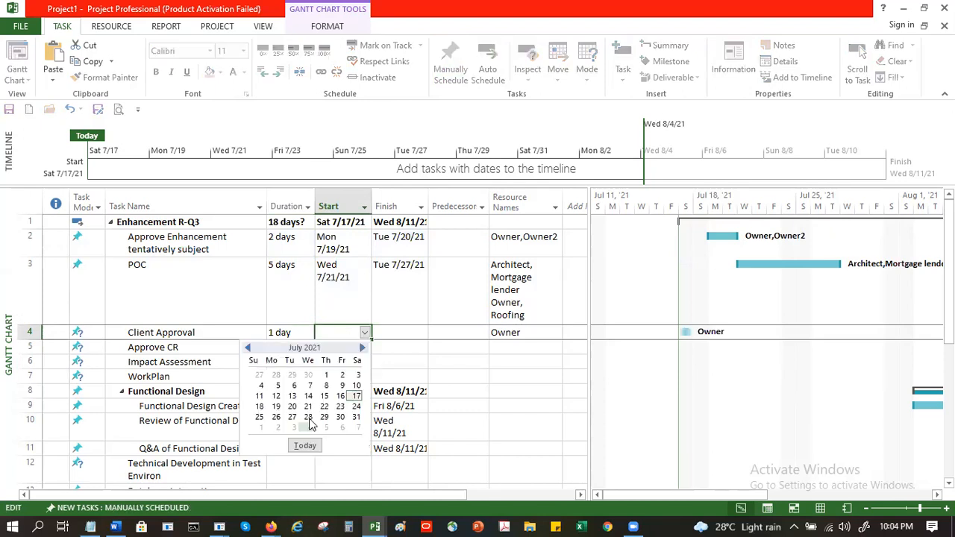
click(309, 420)
Schedule the Approve CR task for 1 day starting Thu 7/29/21
click(293, 344)
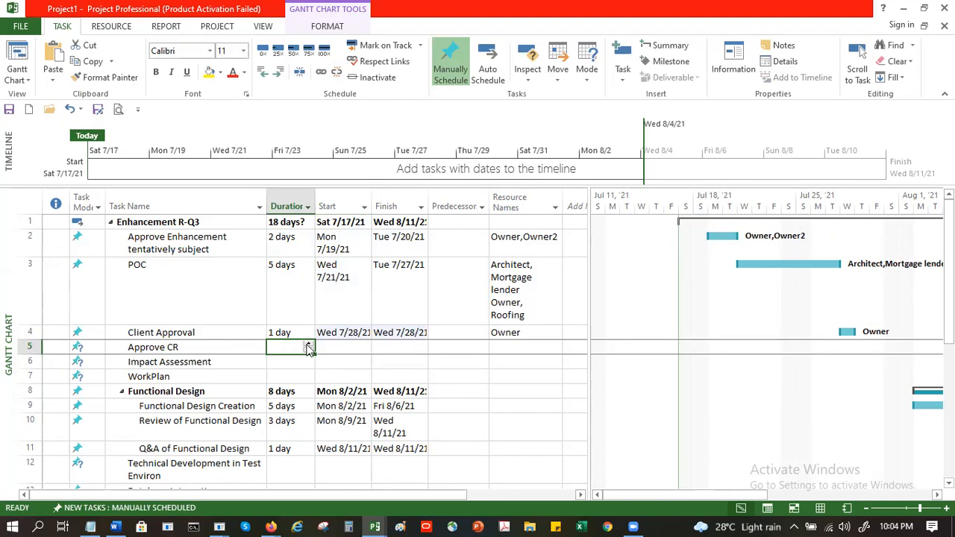
click(366, 347)
click(366, 348)
click(324, 433)
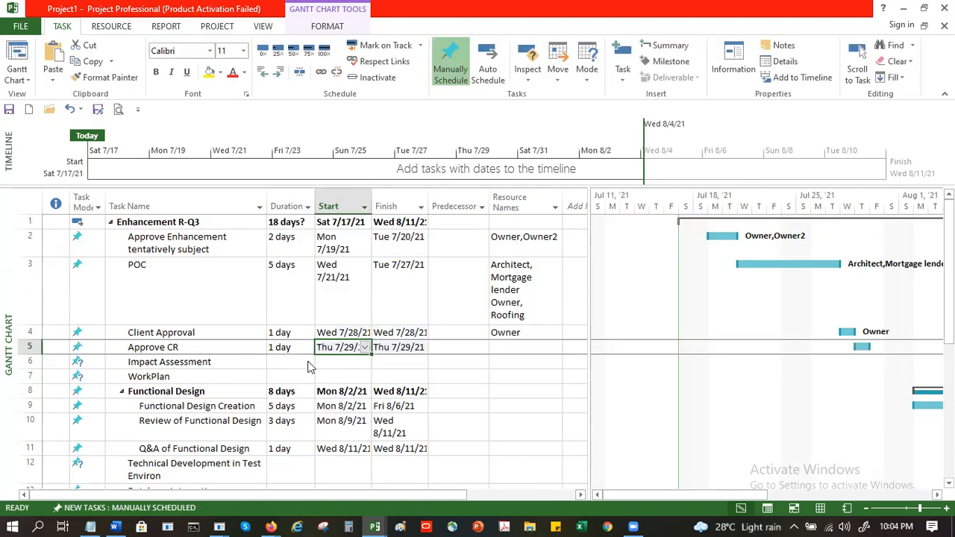
Schedule the Impact Assessment task for 3 days starting Fri 7/30/21
click(291, 362)
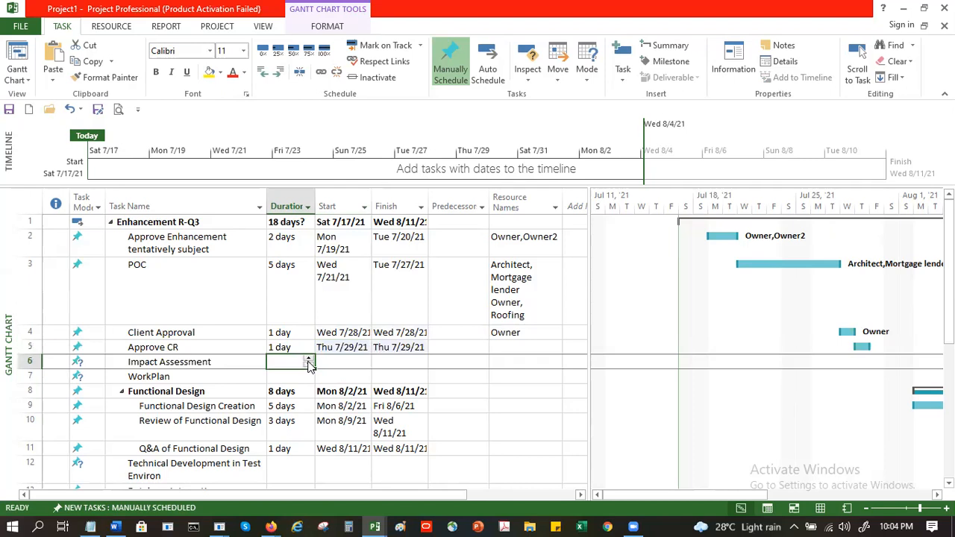
text(3 days)
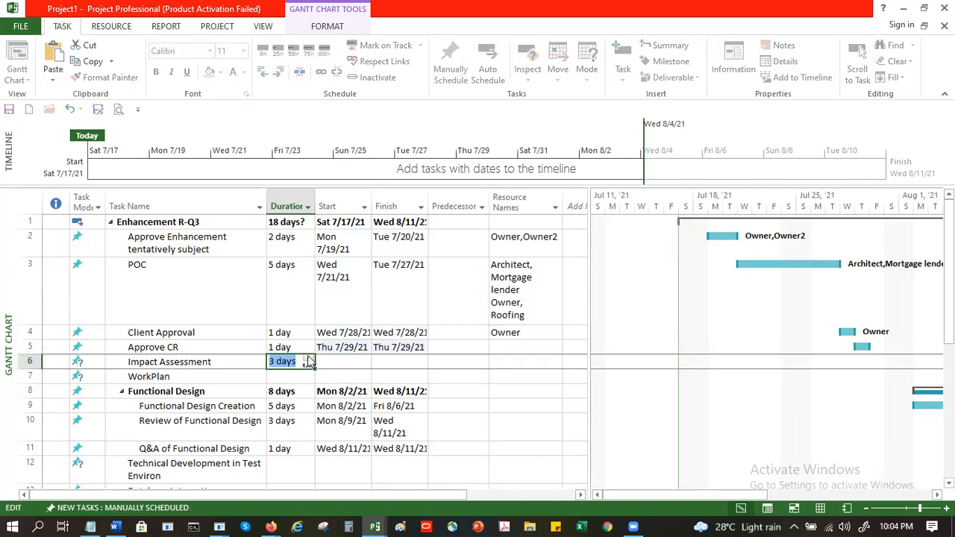
click(343, 362)
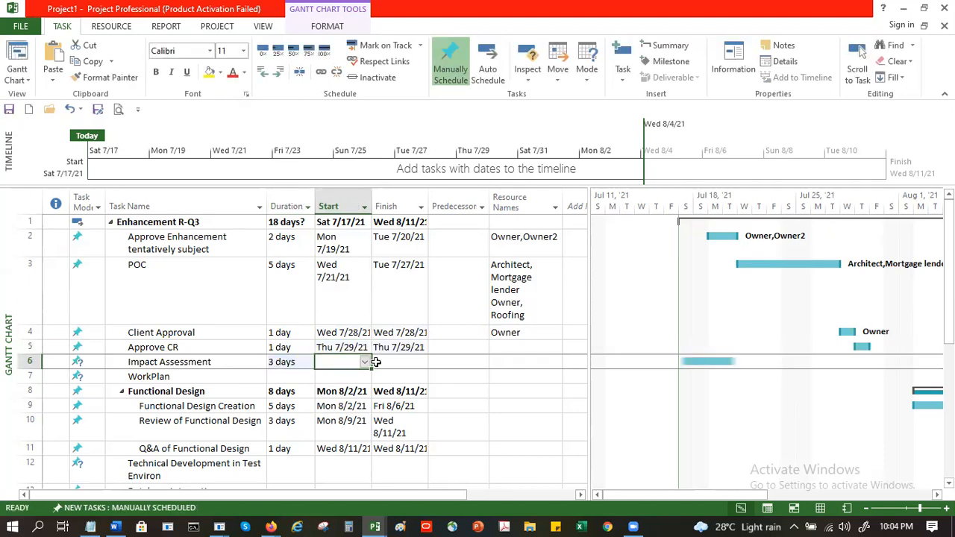
click(365, 362)
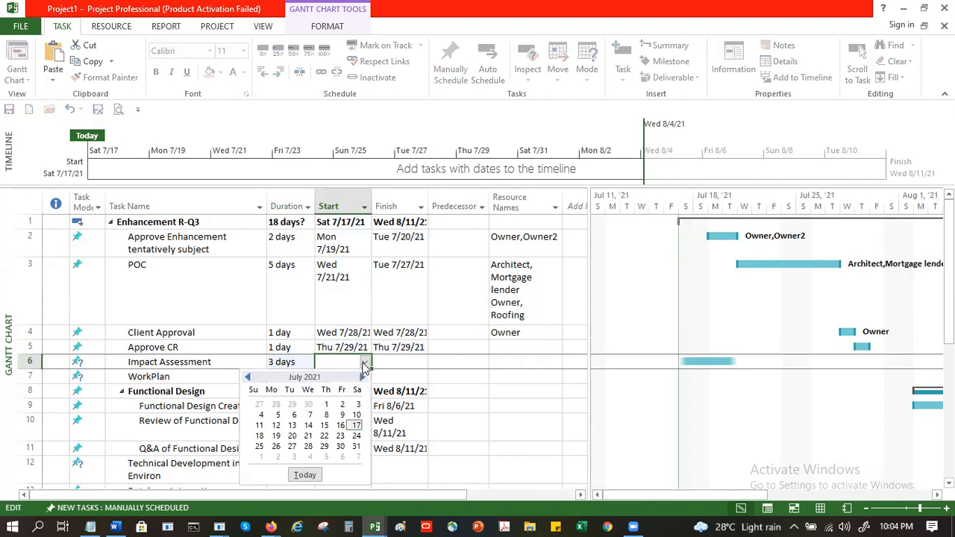
click(340, 446)
click(286, 377)
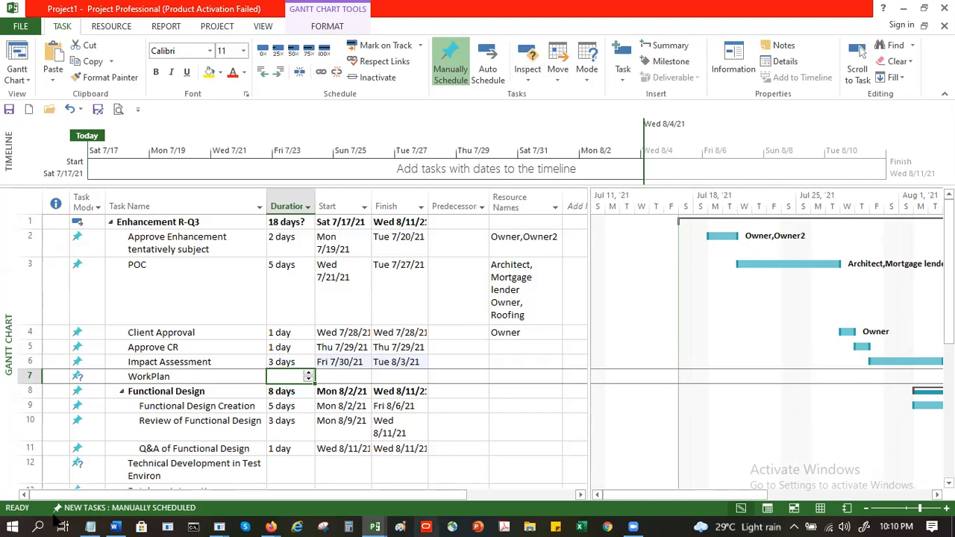
Collapse the Functional Design subtasks and set the Create WBS summary task's duration to 1 day
click(122, 391)
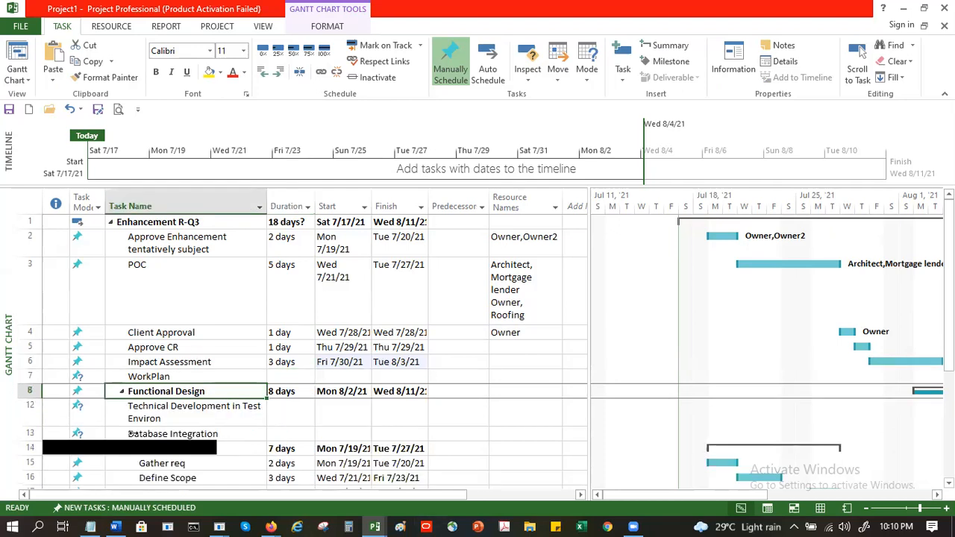
scroll(124, 319, down, 3)
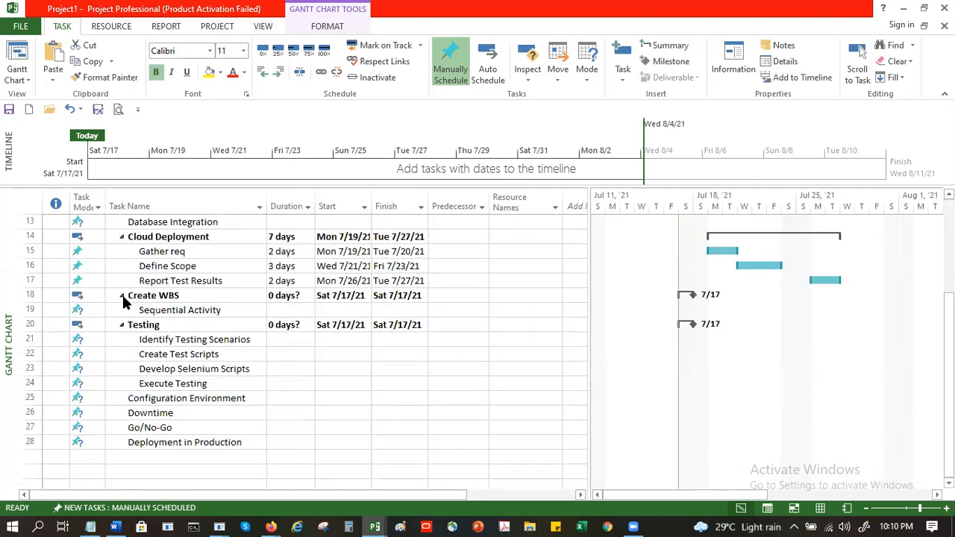
click(309, 297)
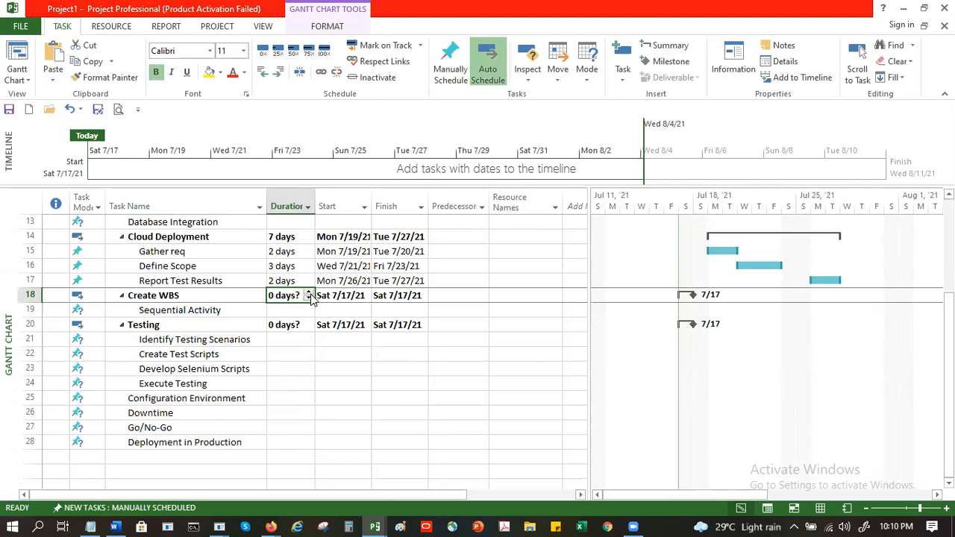
click(309, 293)
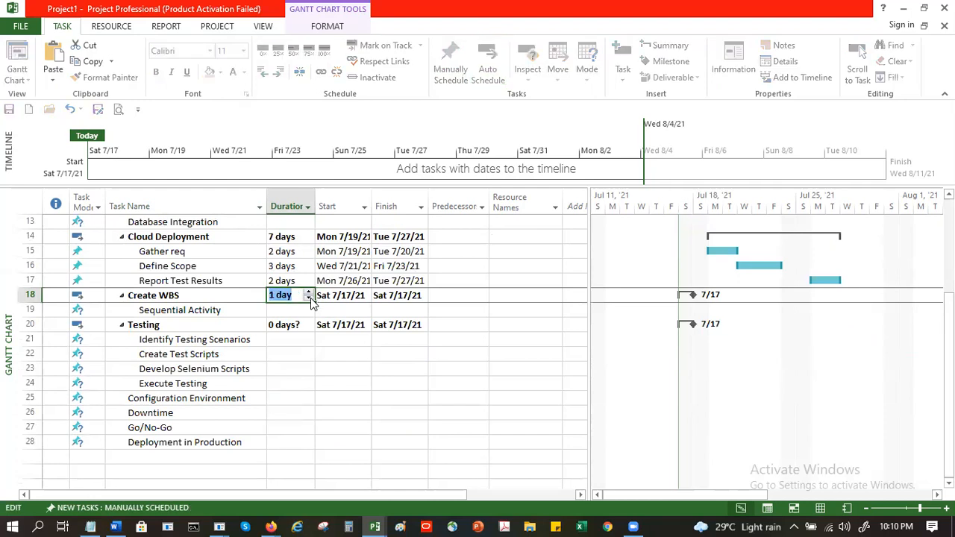
Schedule the Sequential Activity task under Create WBS for 1 day starting Mon 8/2/21
click(310, 310)
click(309, 308)
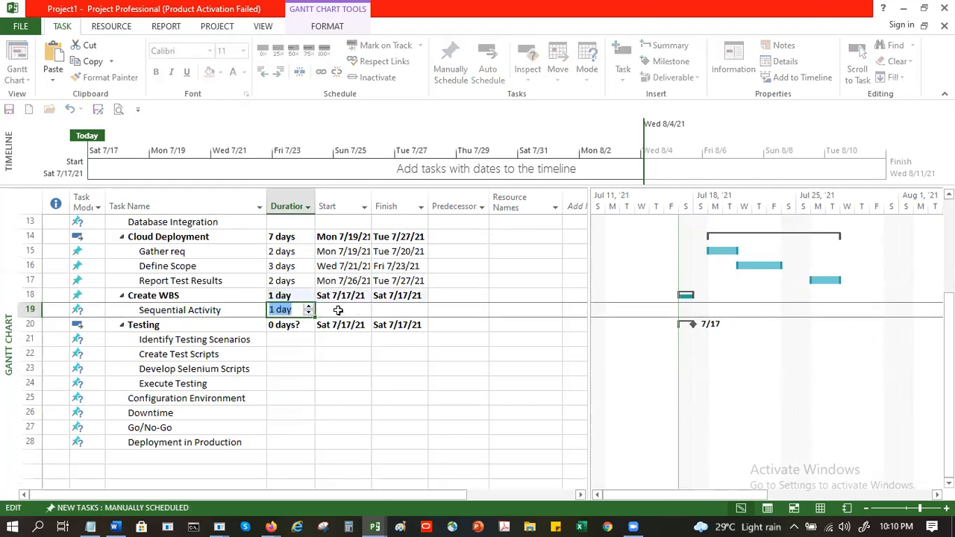
click(365, 310)
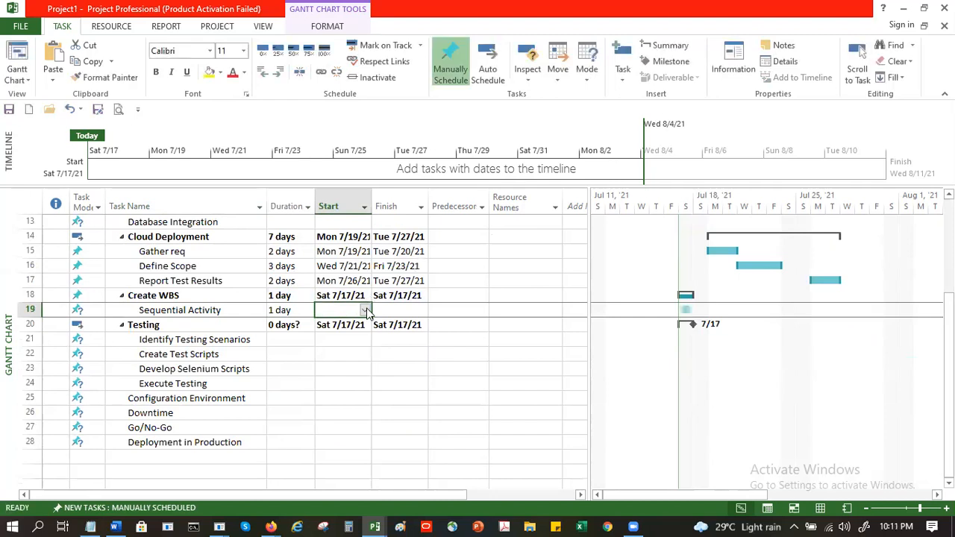
click(365, 311)
click(364, 326)
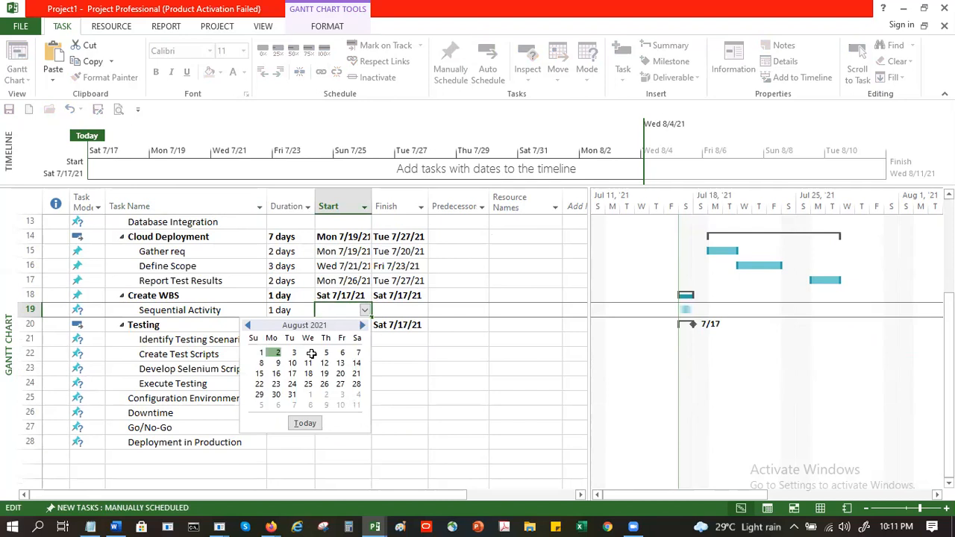
click(308, 338)
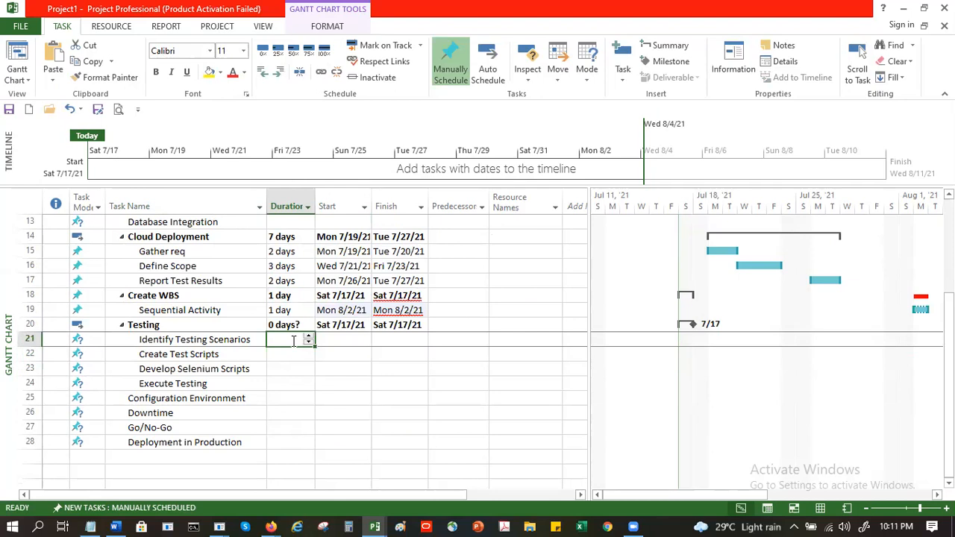
Collapse and re-expand the Testing and Cloud Deployment groups, and examine the durations and dates of the Cloud Deployment subtasks
click(326, 341)
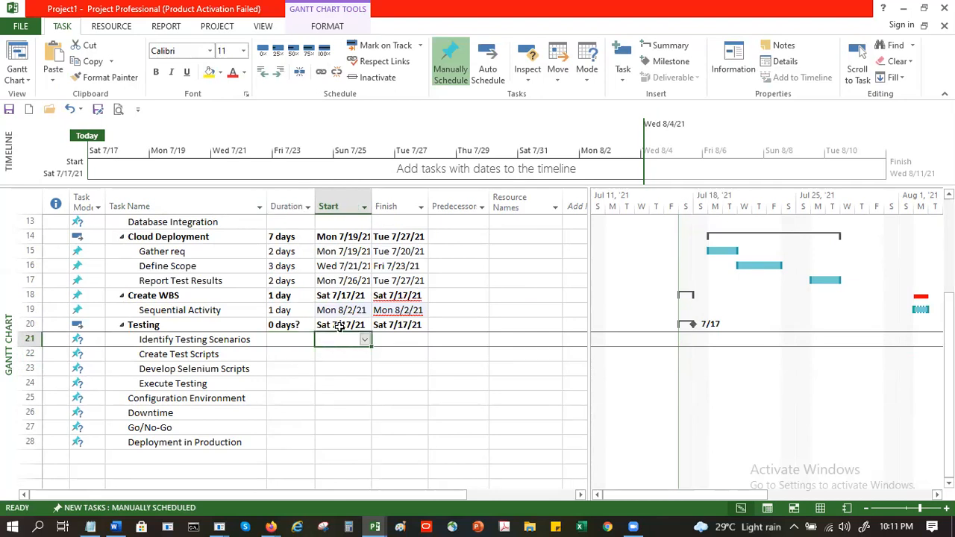
click(123, 326)
click(121, 237)
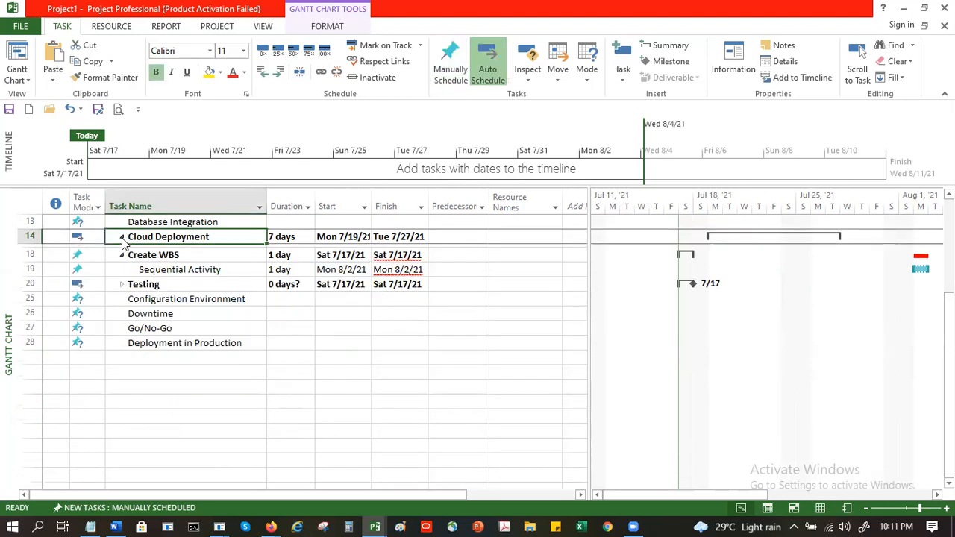
click(121, 236)
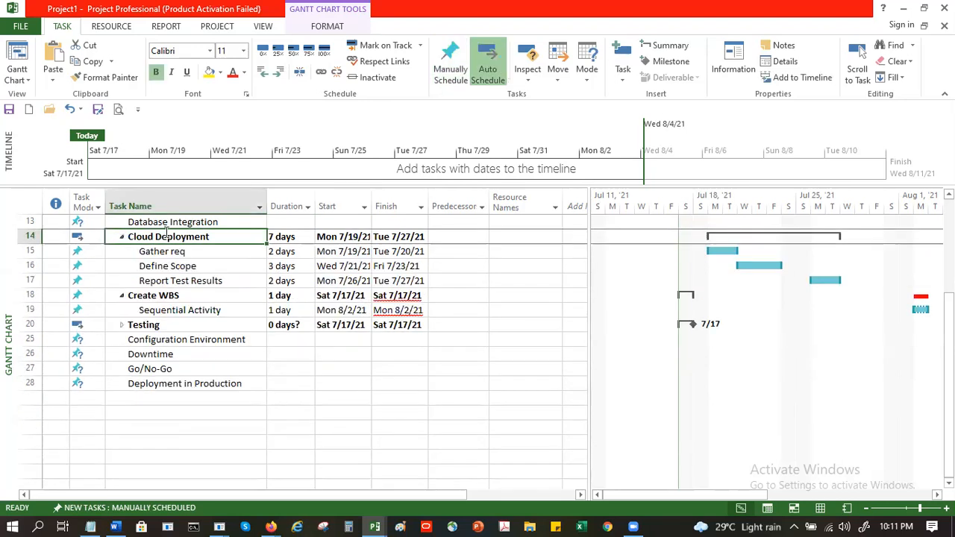
shift+click(364, 278)
shift+click(398, 281)
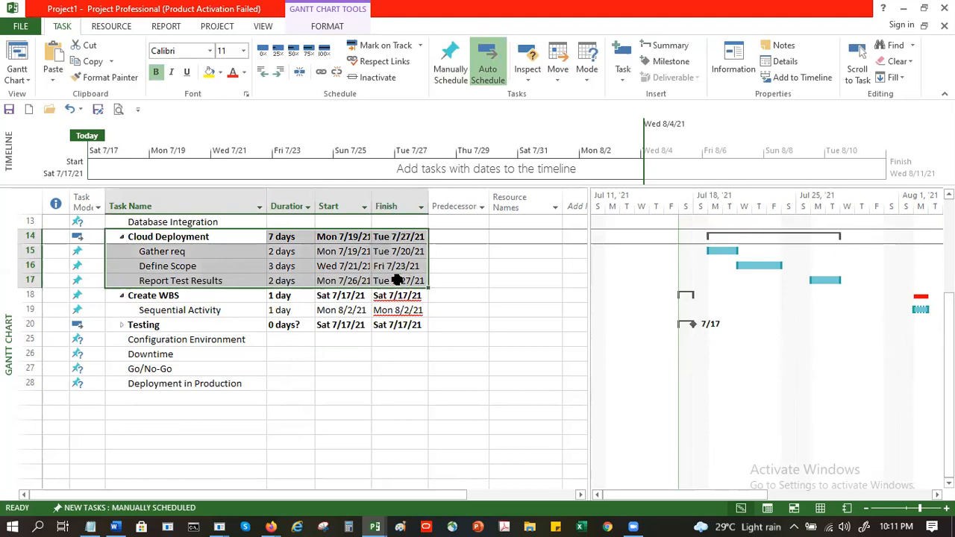
click(120, 327)
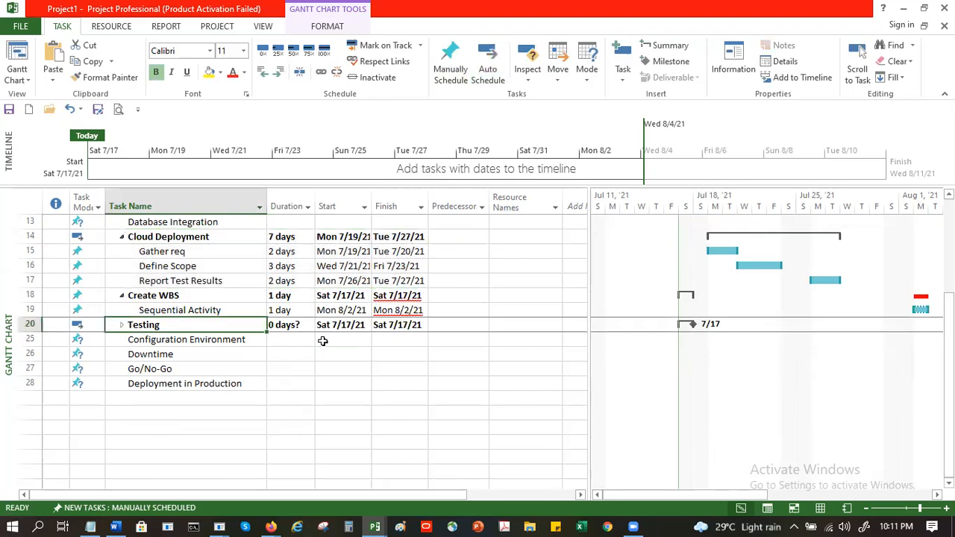
click(312, 339)
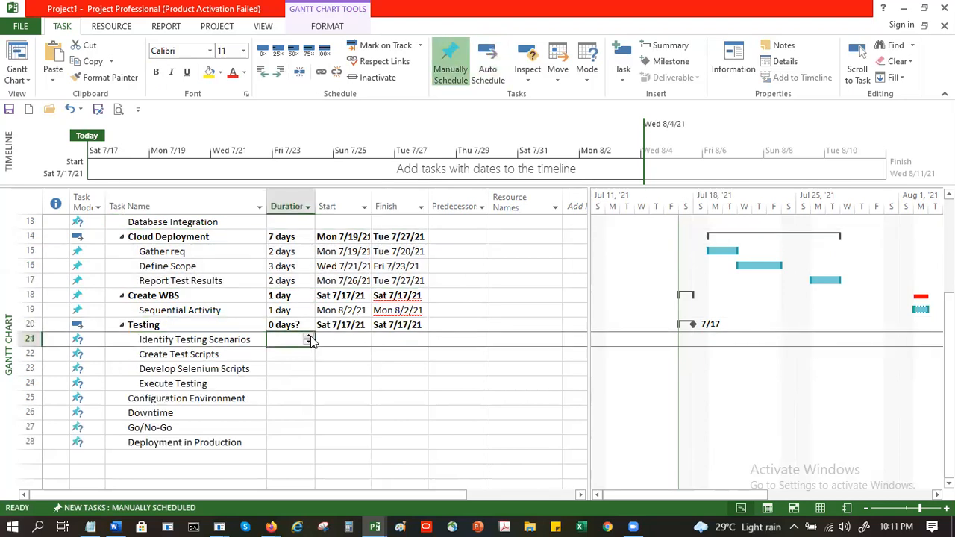
click(361, 324)
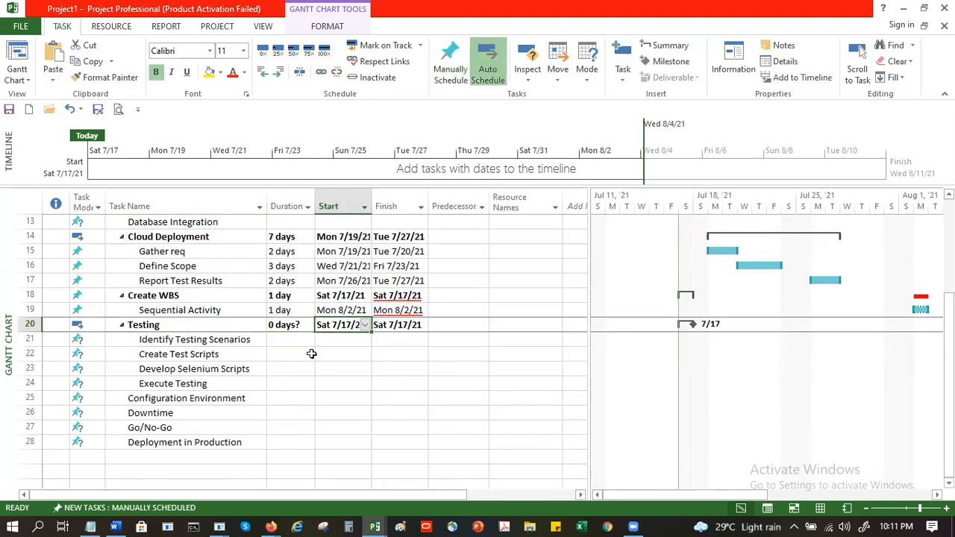
click(304, 341)
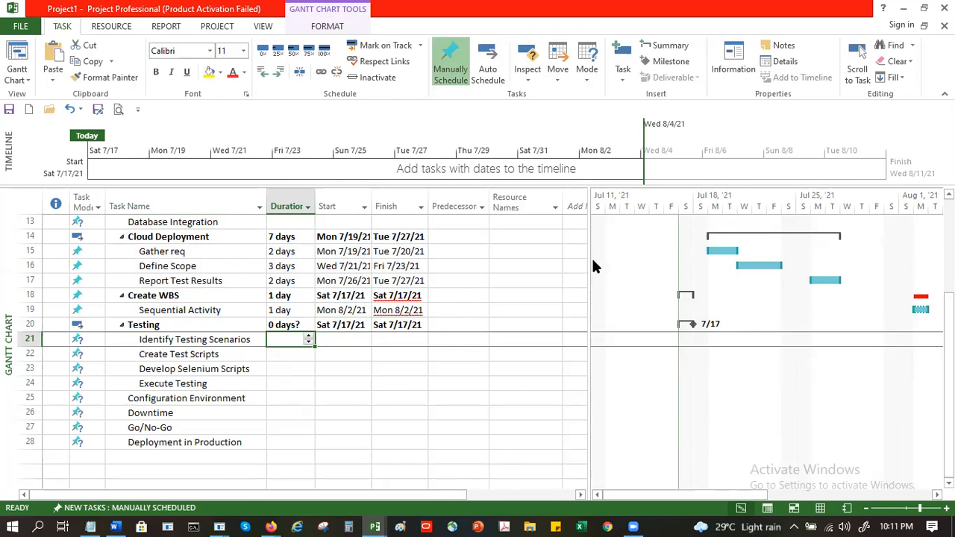
Schedule the Identify Testing Scenarios task under Testing for 3 days starting Tue 8/3/21
drag(577, 251, 481, 209)
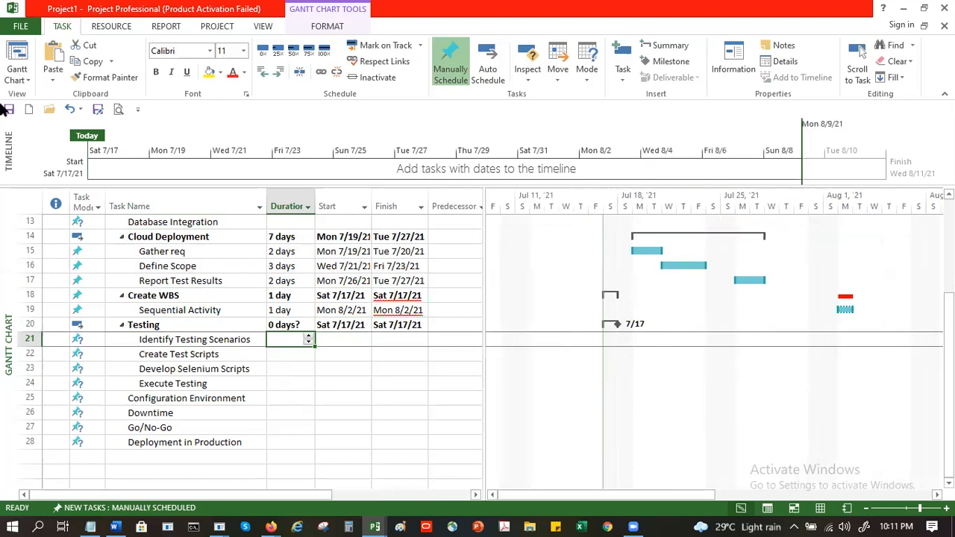
click(28, 75)
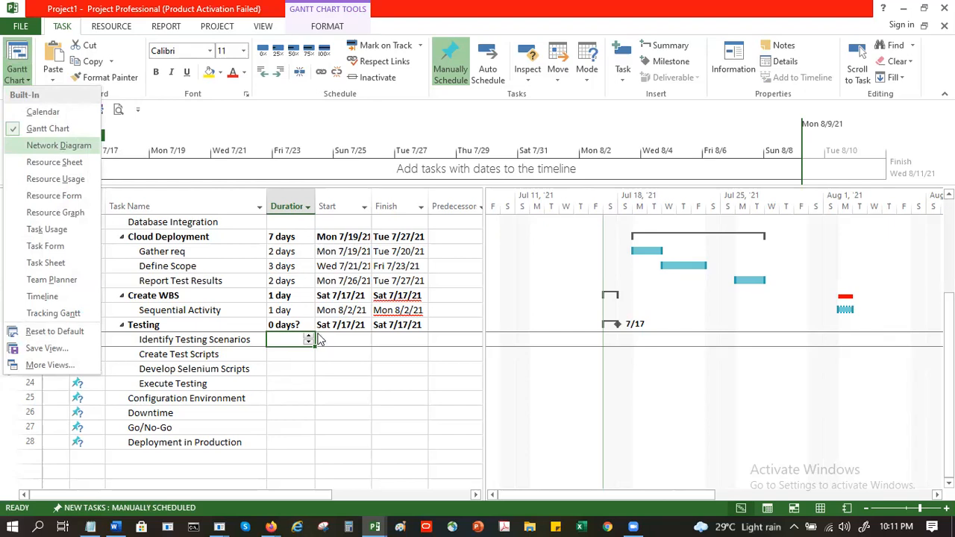
click(305, 355)
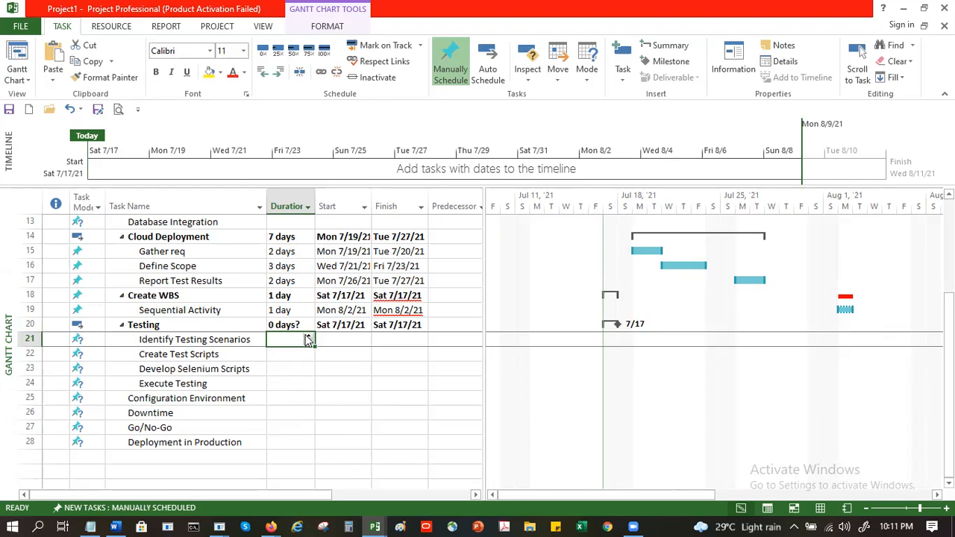
text(3)
key(Tab)
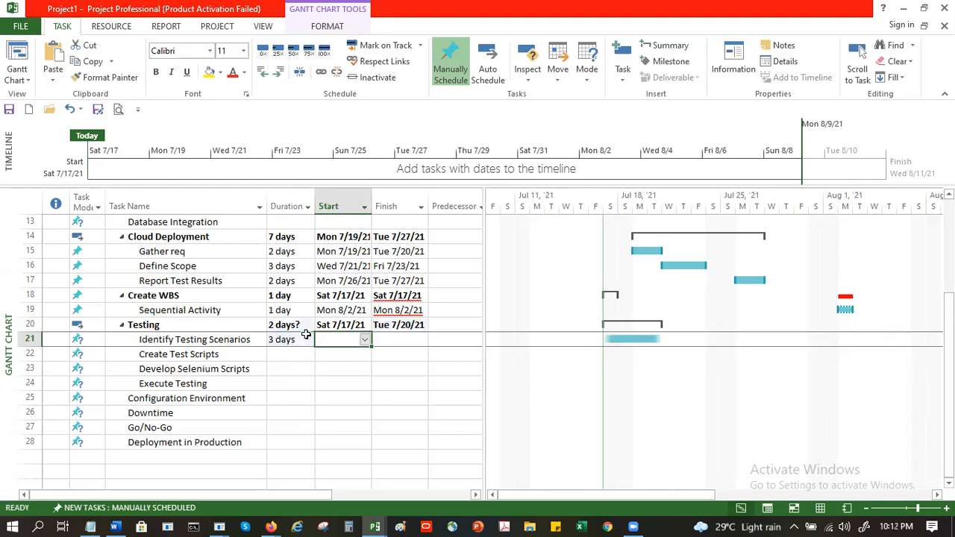
click(365, 340)
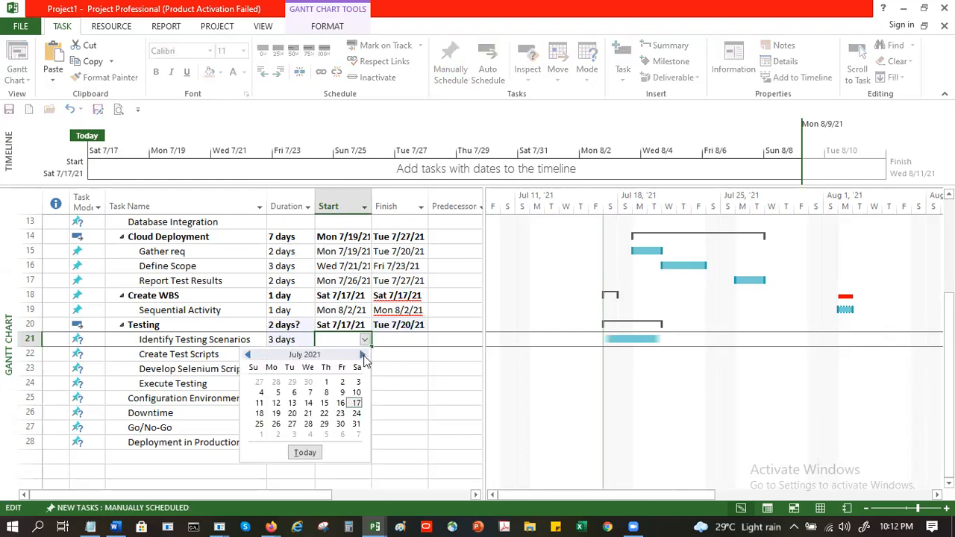
click(363, 356)
click(292, 381)
Schedule the Create Test Scripts task for 10 days starting Fri 8/6/21
click(310, 355)
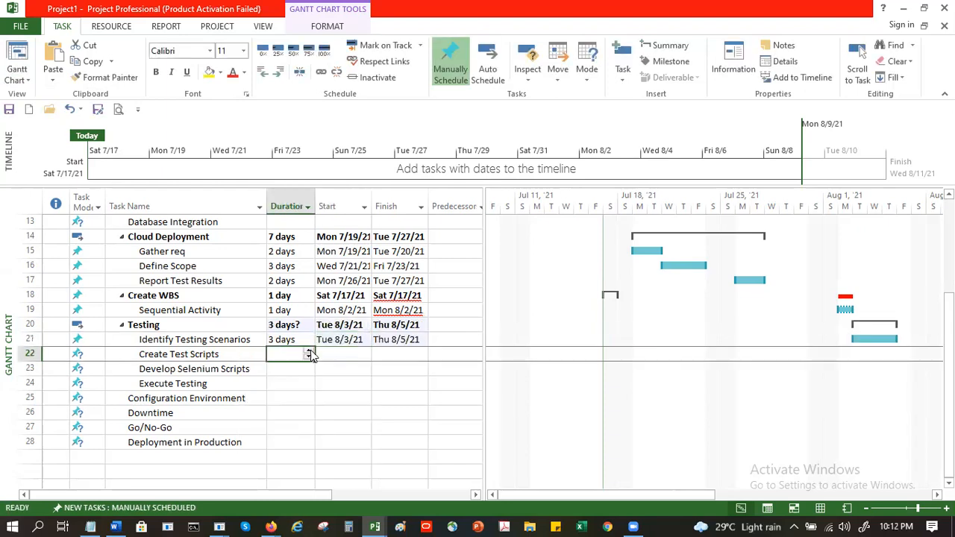
click(310, 354)
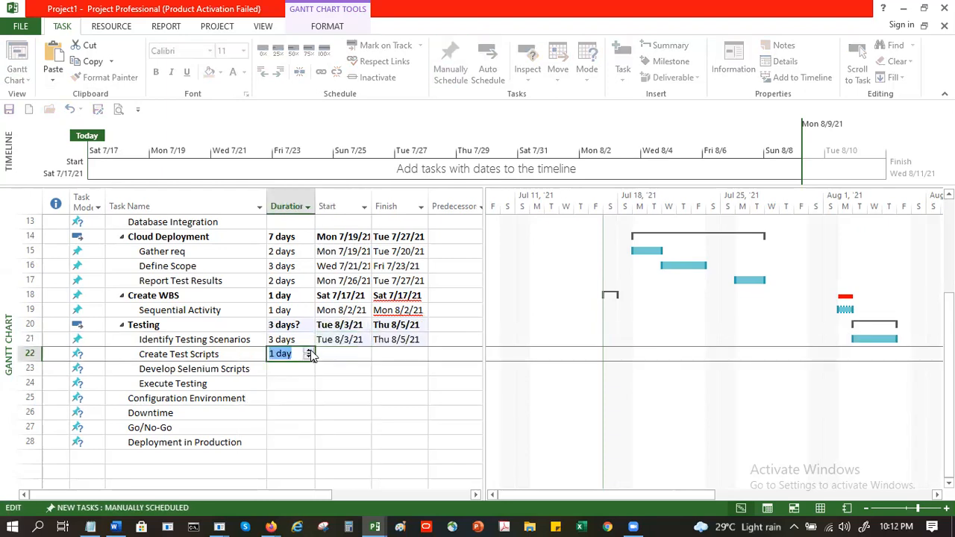
click(309, 352)
click(310, 351)
click(366, 354)
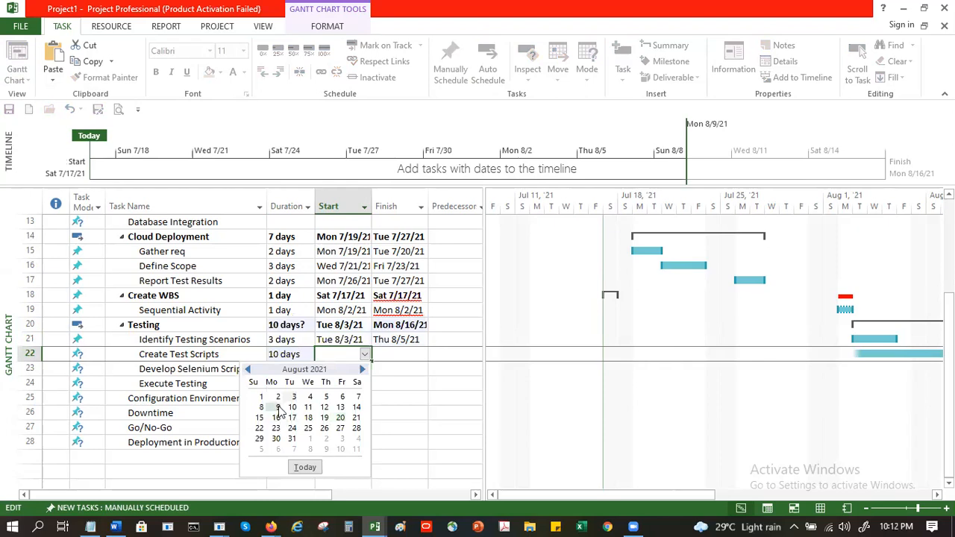
click(342, 396)
Collapse and re-expand the Enhancement R-Q3 summary task, and examine its overall duration and dates
click(295, 367)
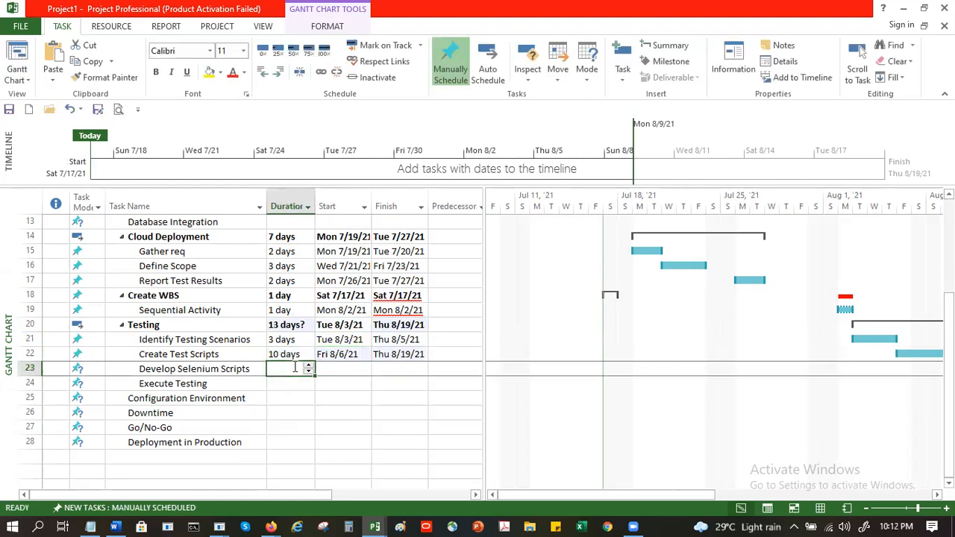
scroll(295, 367, up, 5)
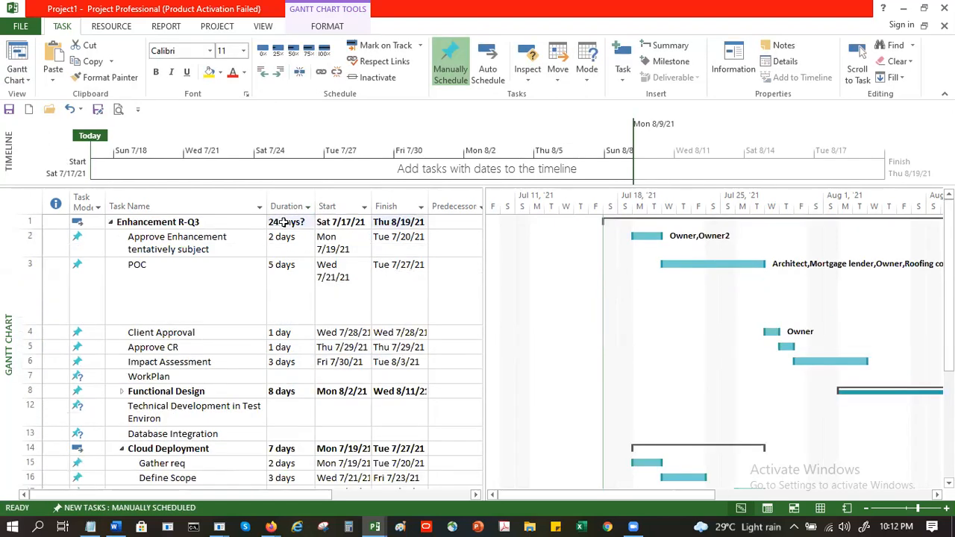
key(ctrl+Up)
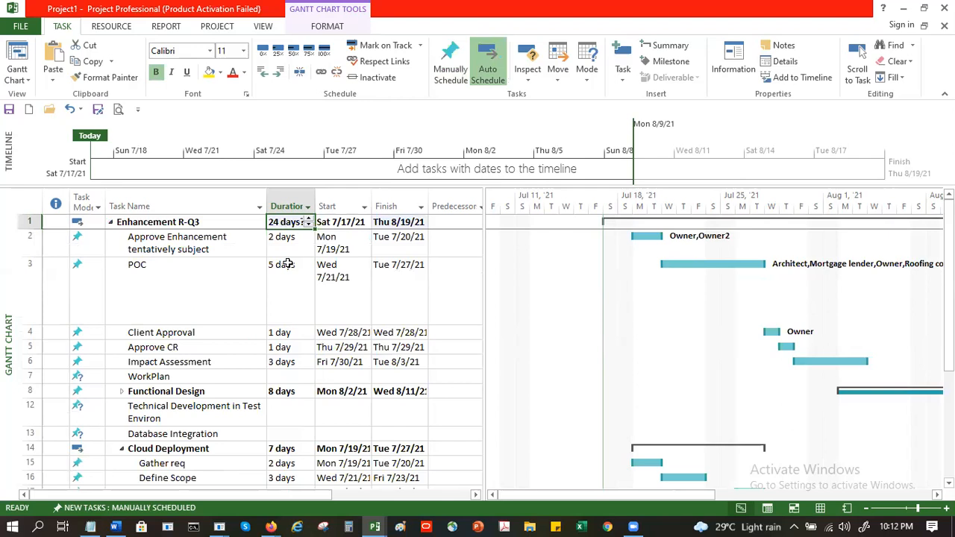
click(110, 222)
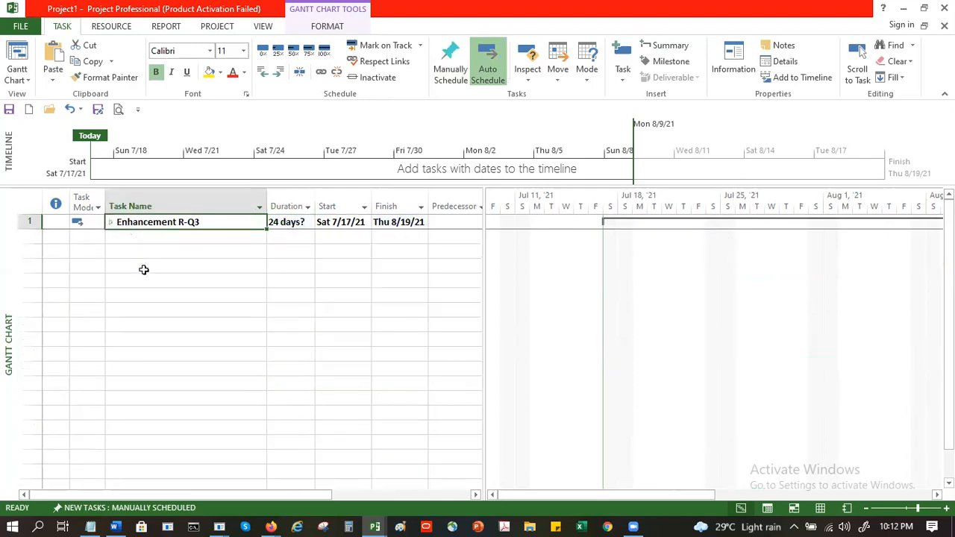
click(110, 222)
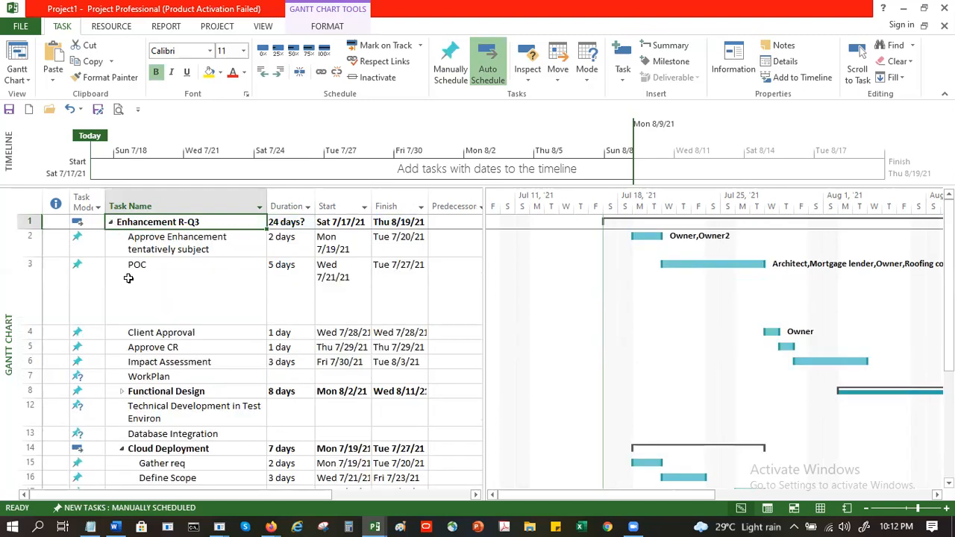
scroll(136, 278, down, 4)
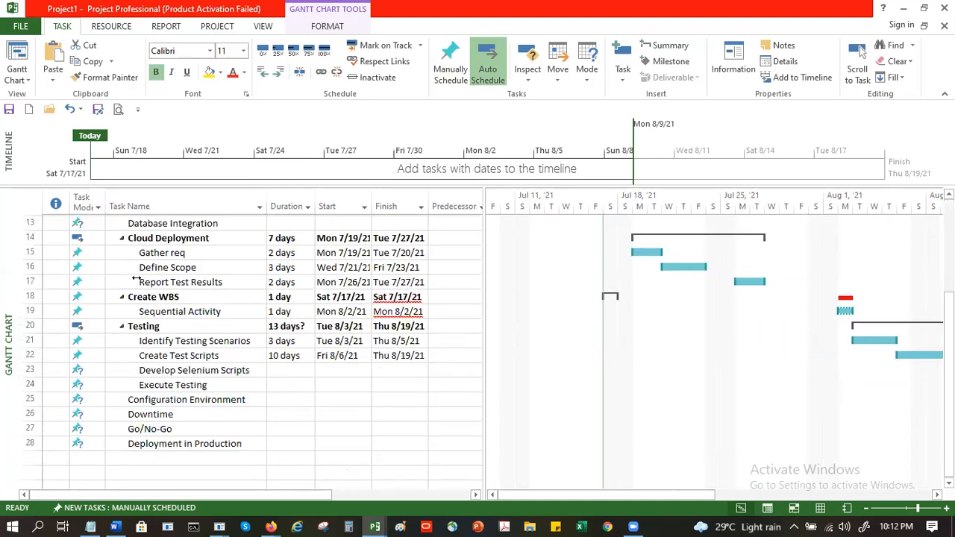
Set the duration of the Develop Selenium Scripts task to 15 days
click(290, 369)
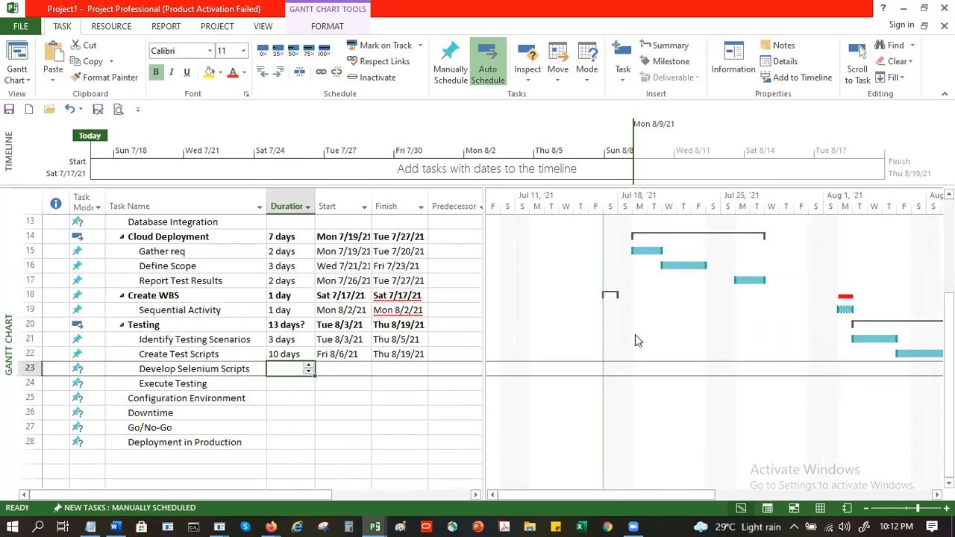
drag(482, 381, 651, 376)
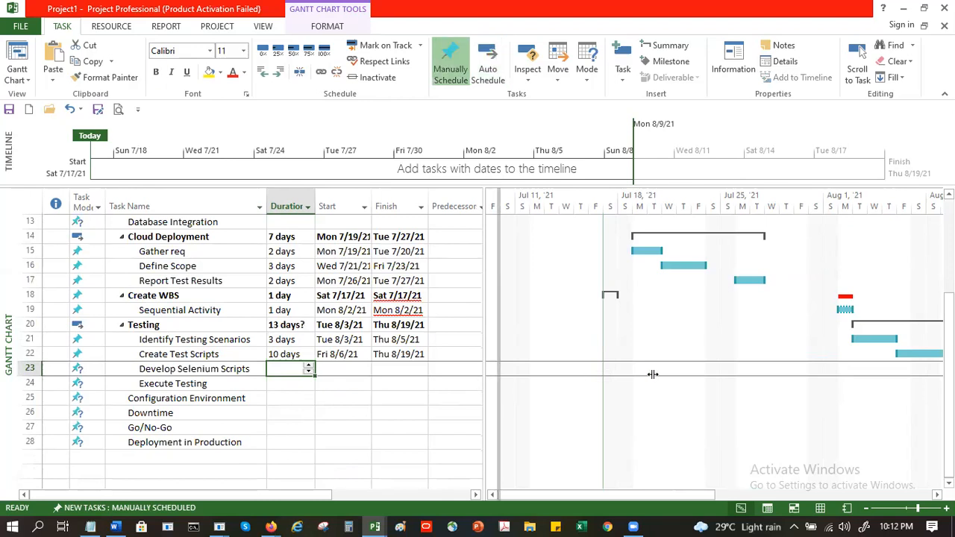
click(309, 370)
click(309, 367)
click(309, 367)
click(309, 366)
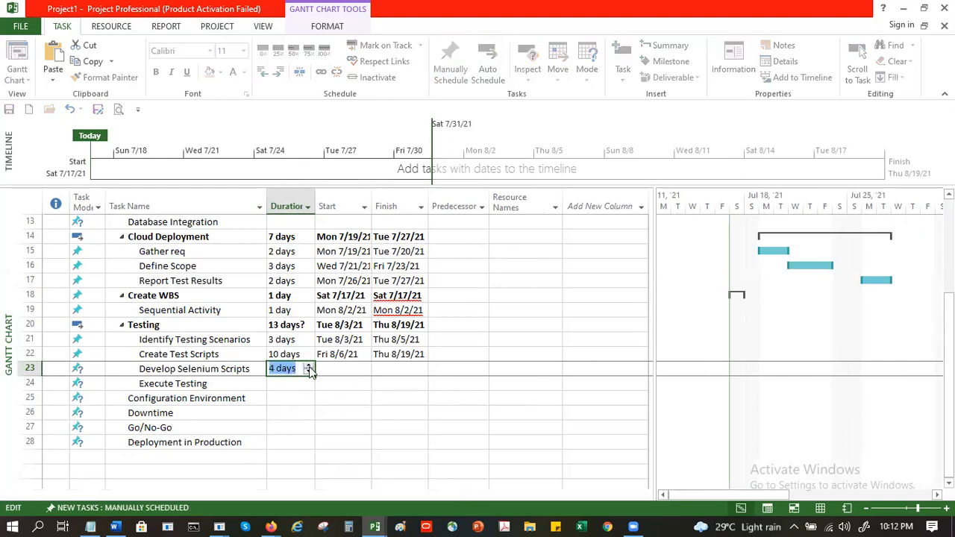
click(309, 367)
click(309, 366)
click(309, 366)
click(309, 366)
click(309, 367)
click(309, 366)
click(309, 366)
click(308, 366)
click(309, 366)
click(309, 366)
click(309, 367)
click(327, 369)
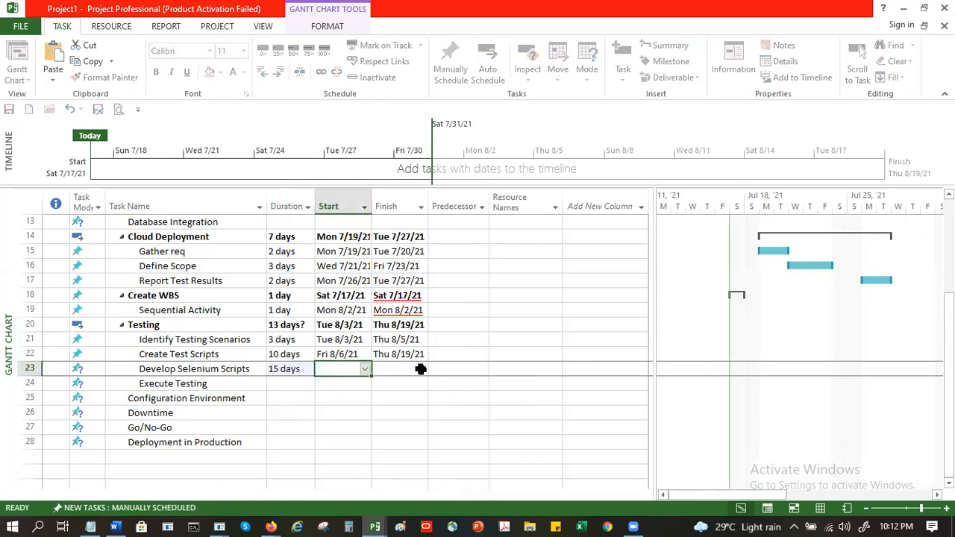
Make Create Test Scripts, task 22, the predecessor of Develop Selenium Scripts
click(455, 363)
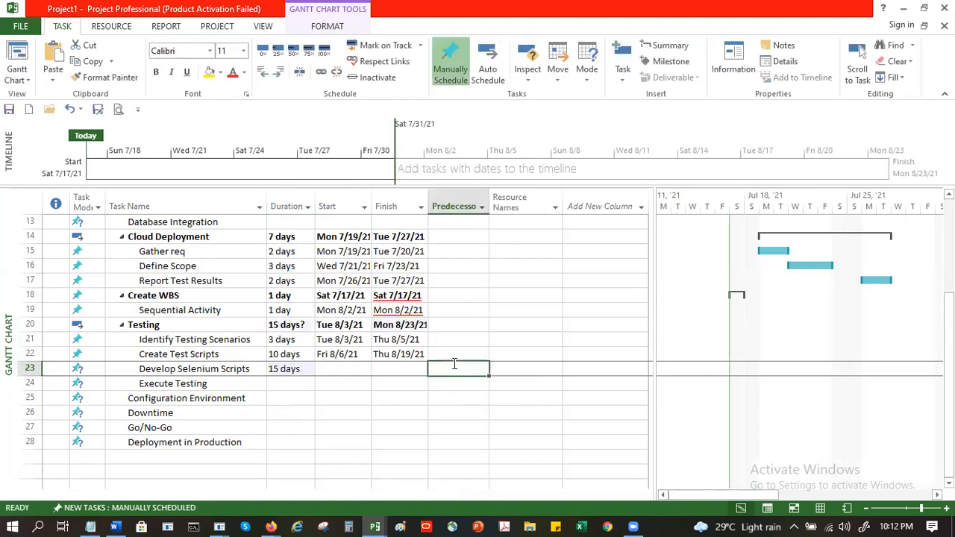
text(22)
key(Return)
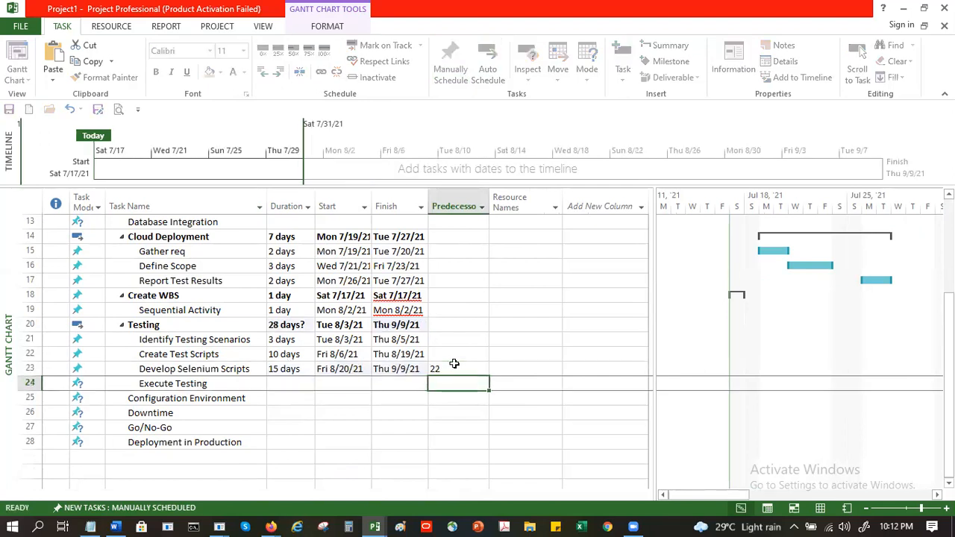
Compare the finish date of Create Test Scripts with the dates, duration and predecessor of Develop Selenium Scripts
click(454, 364)
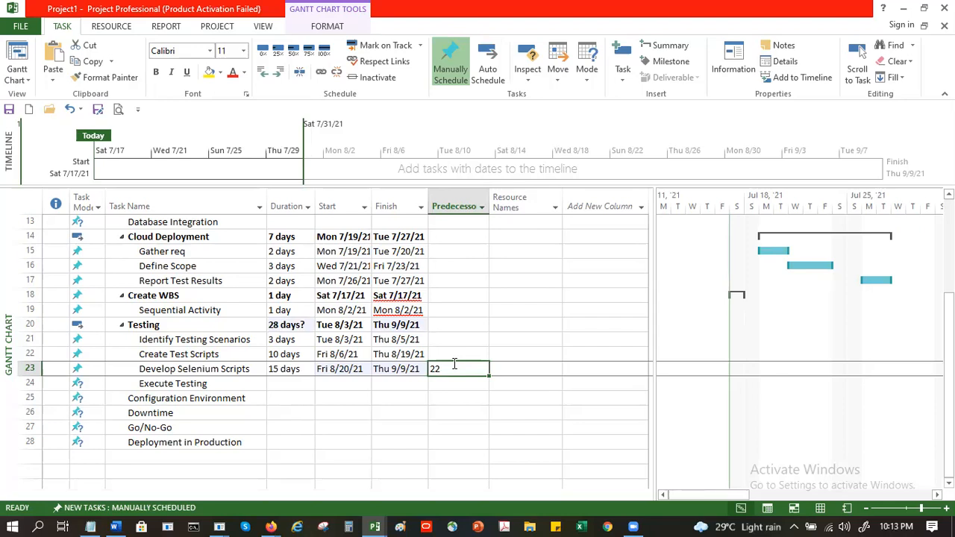
click(387, 355)
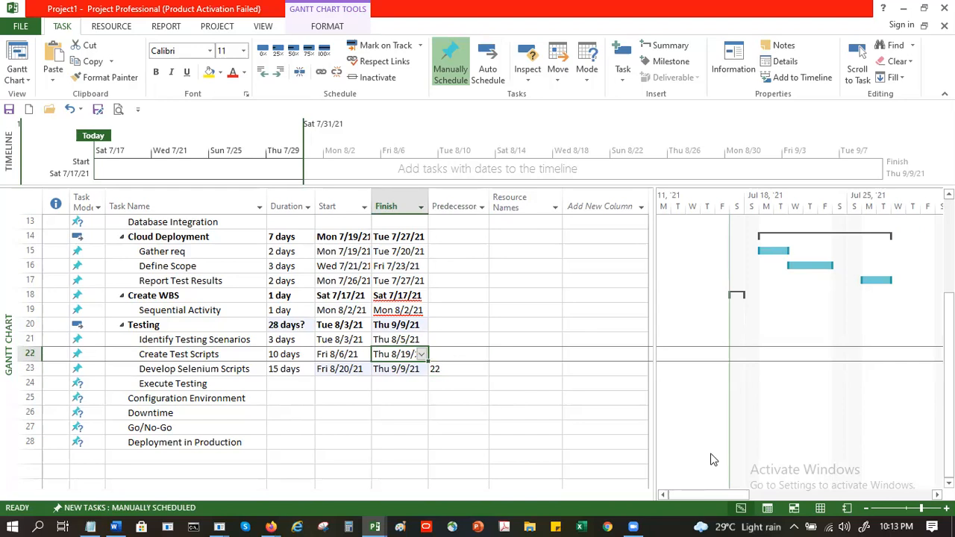
click(454, 368)
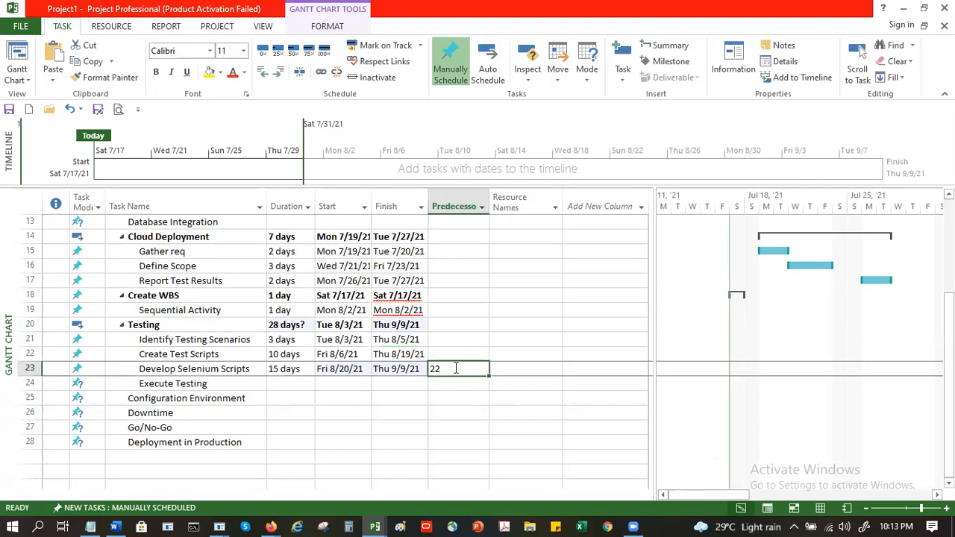
click(27, 353)
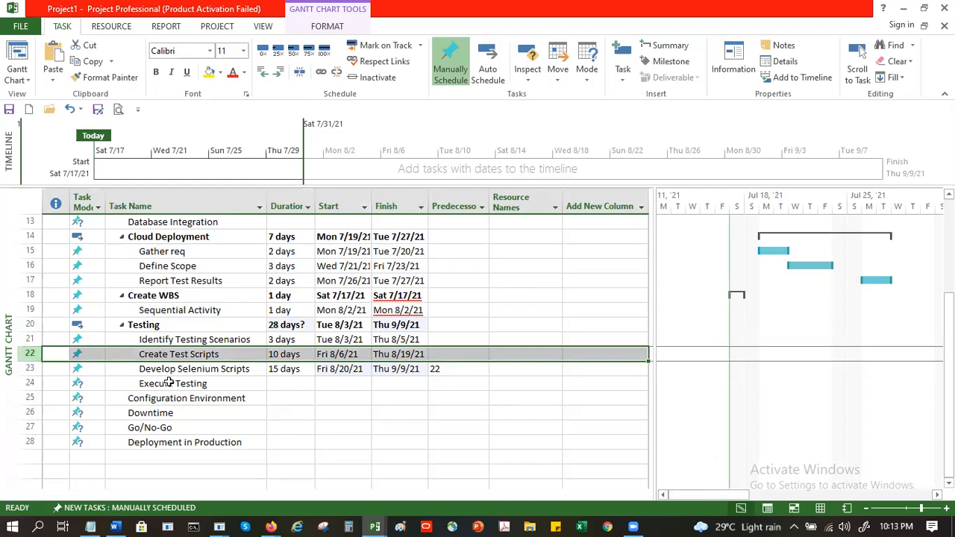
click(287, 370)
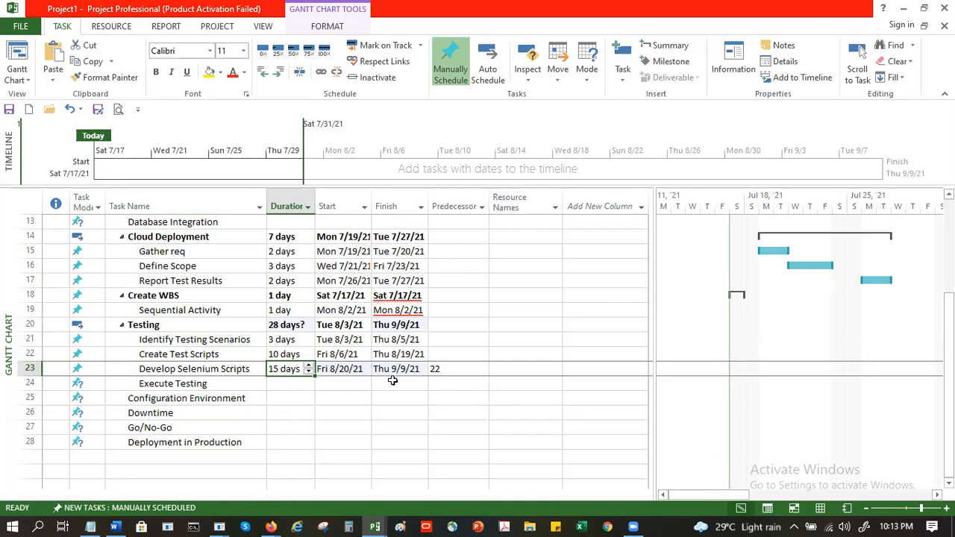
key(alt+F4)
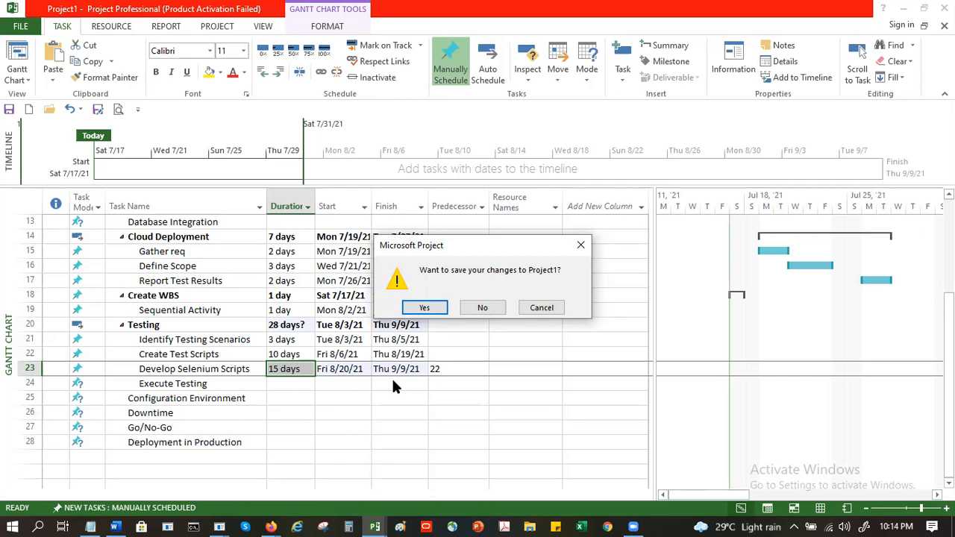
click(482, 308)
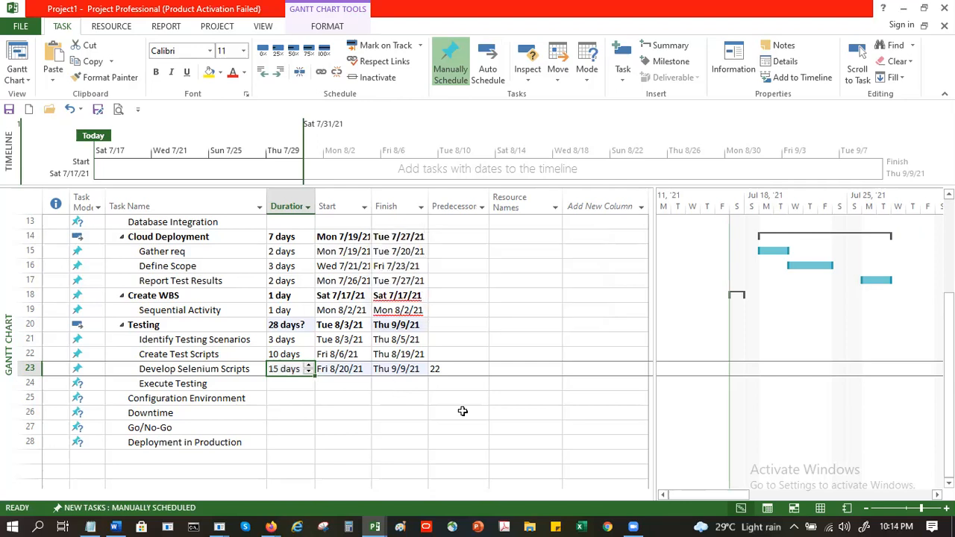
Add Gather req, task 15, as a second predecessor of Develop Selenium Scripts
click(453, 366)
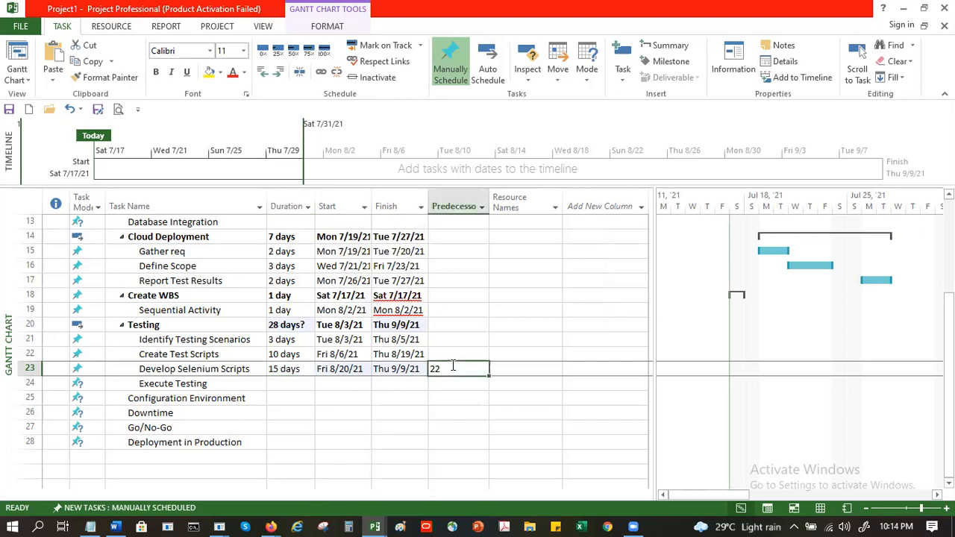
click(450, 367)
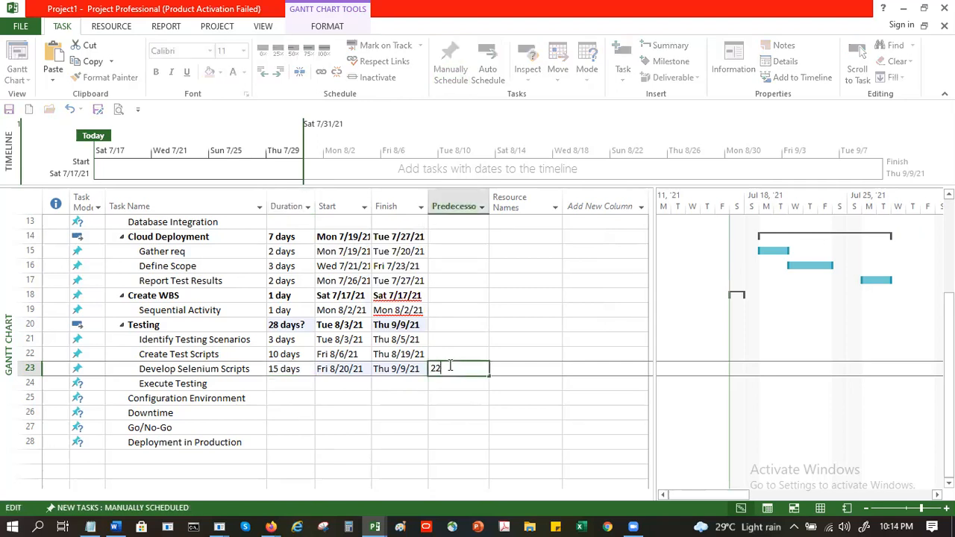
text(,15)
key(Return)
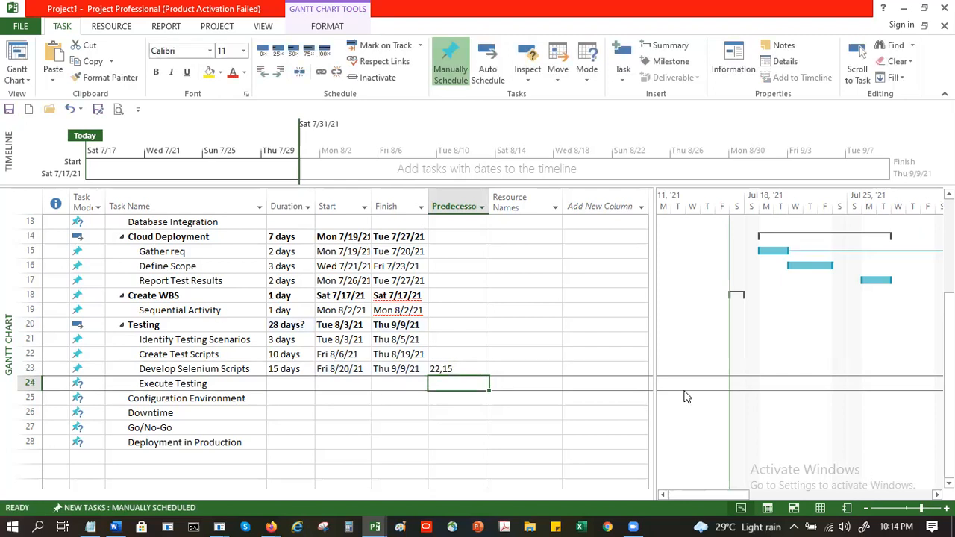
Set the duration of Create Test Scripts to 12 days and examine its link to Develop Selenium Scripts in the Gantt chart
drag(525, 344, 527, 343)
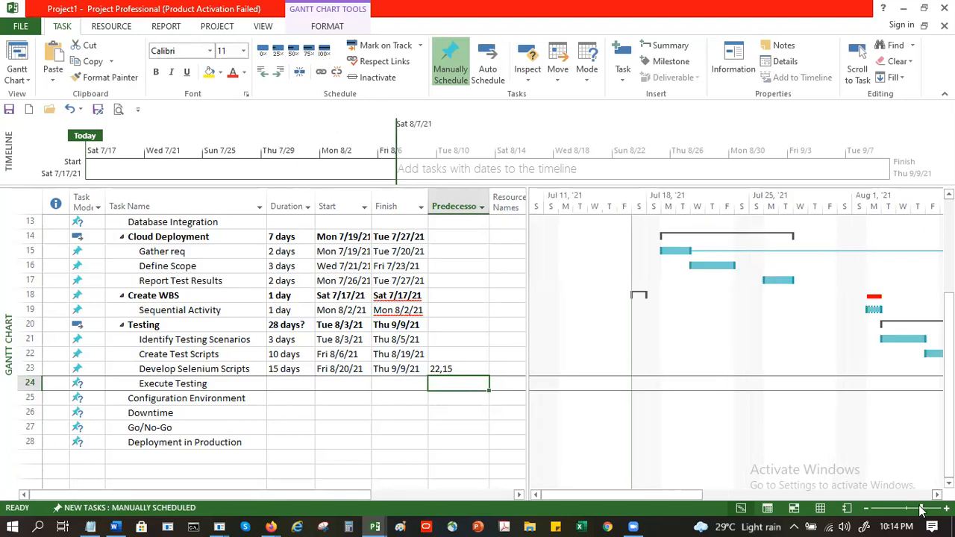
drag(922, 510, 891, 496)
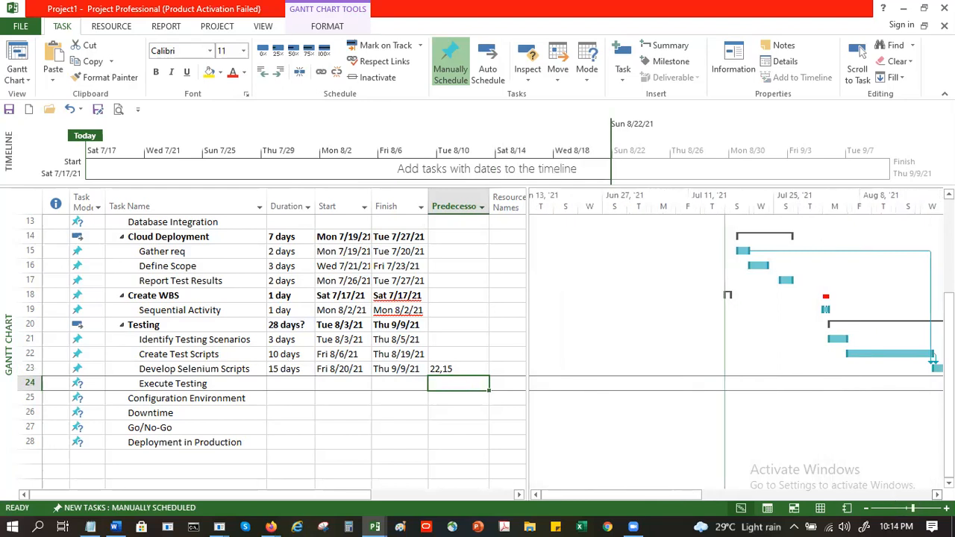
scroll(835, 349, right, 1)
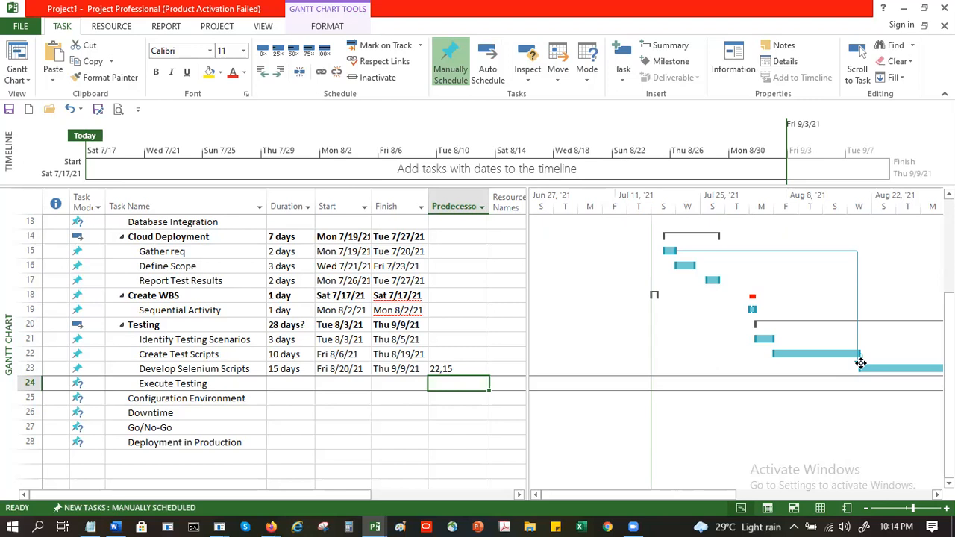
click(309, 356)
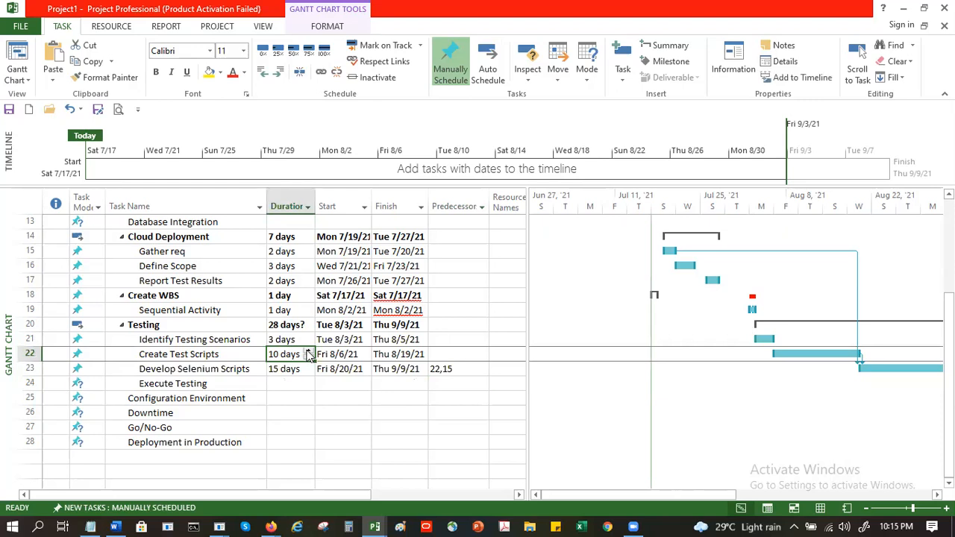
click(308, 352)
click(308, 352)
click(316, 415)
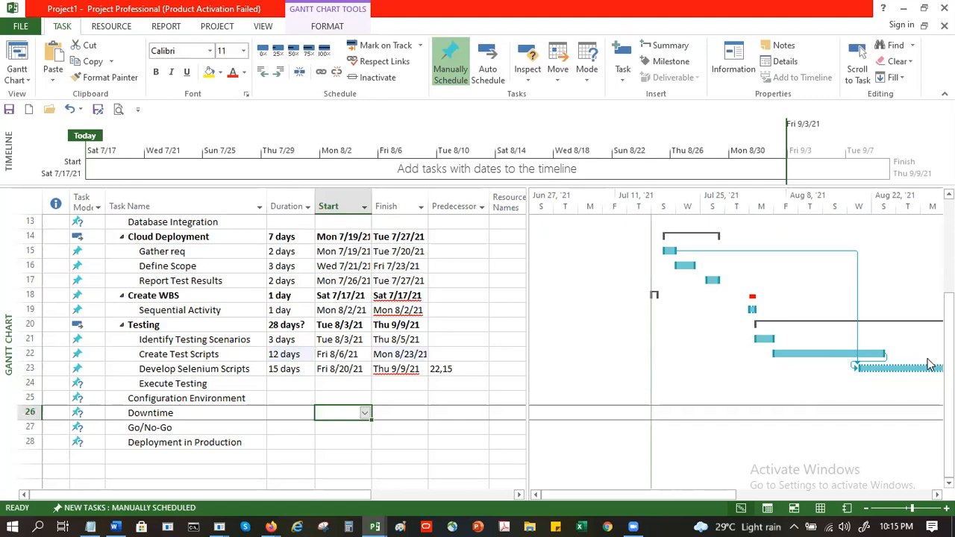
click(298, 356)
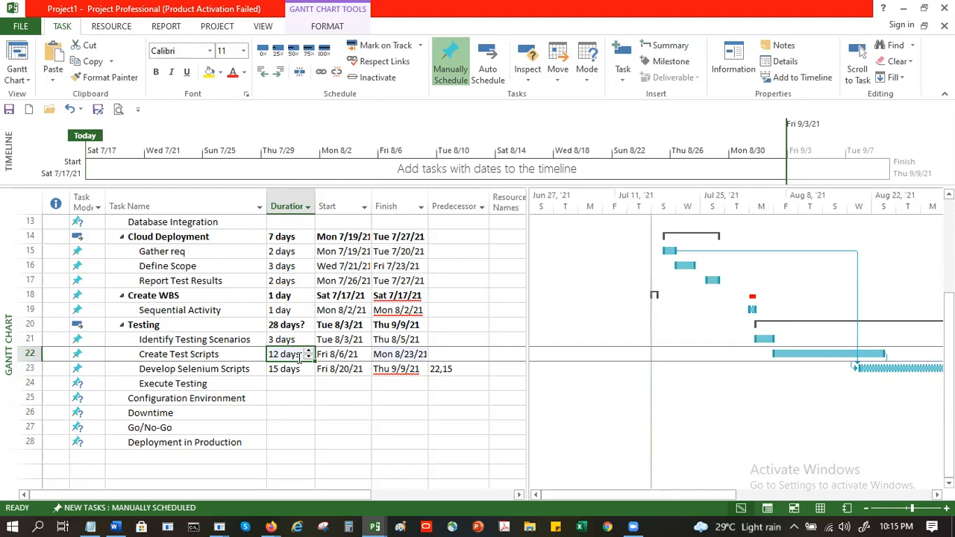
click(446, 369)
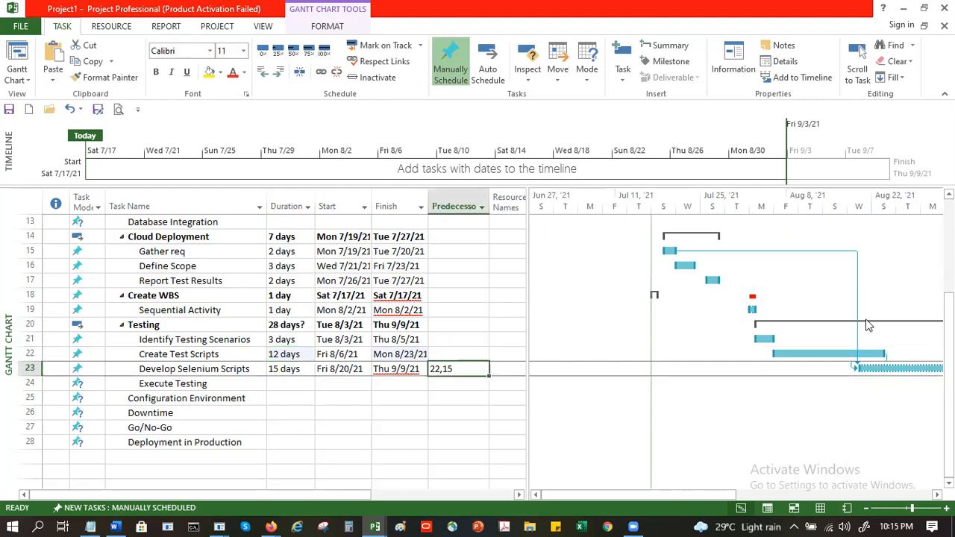